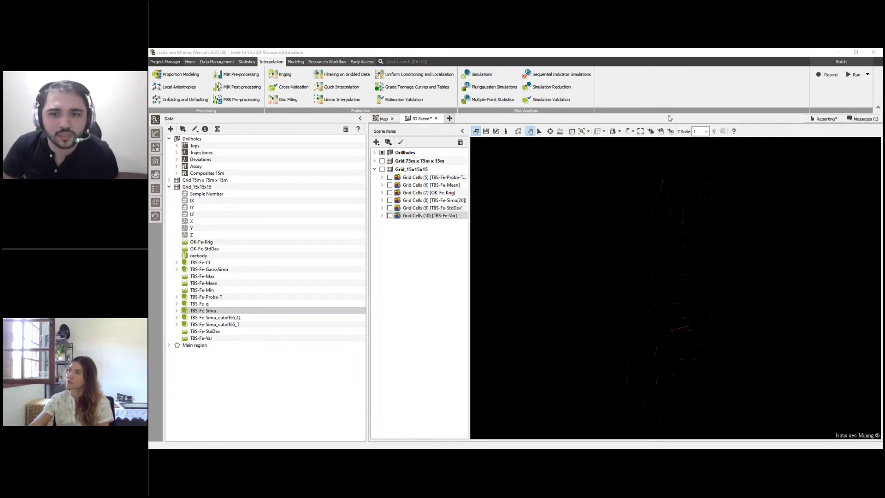
Step: Override the default size of the Composites 15m layer in the 3D scene and set it to 15 m
{"action": "left_click", "coordinate": [724, 251]}
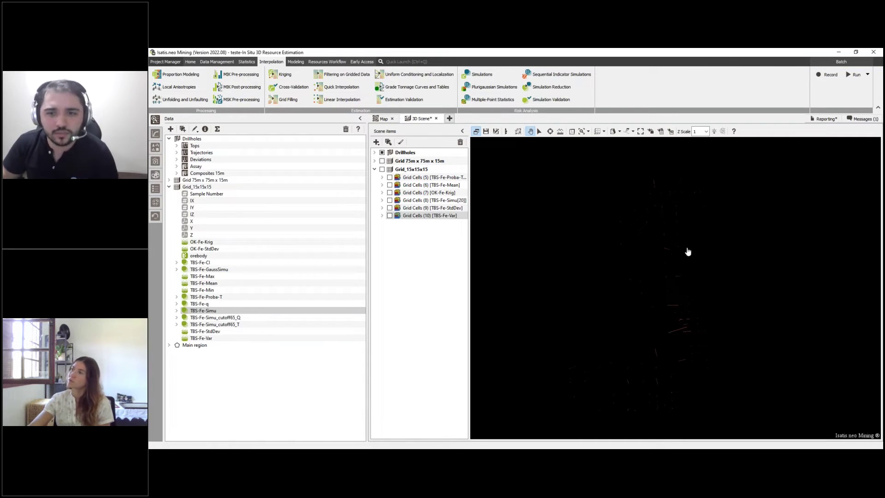
{"action": "left_click", "coordinate": [374, 152]}
{"action": "double_click", "coordinate": [410, 192]}
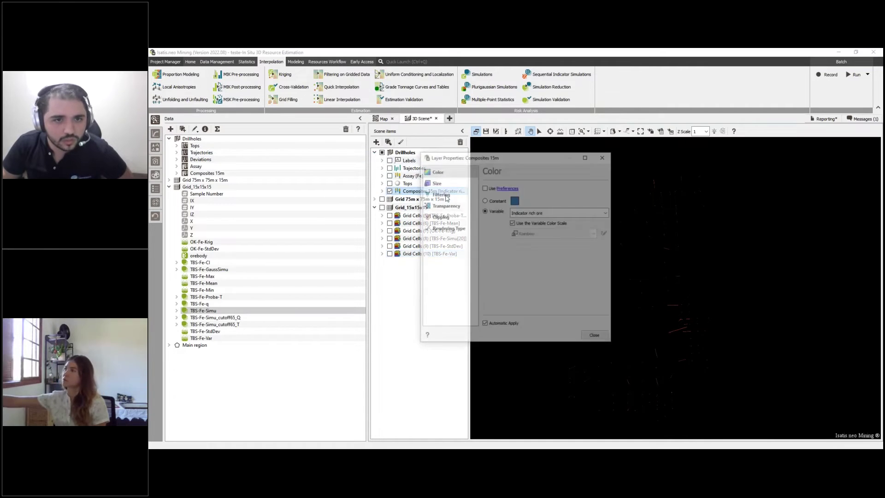
{"action": "left_click", "coordinate": [447, 228]}
{"action": "left_click", "coordinate": [435, 182]}
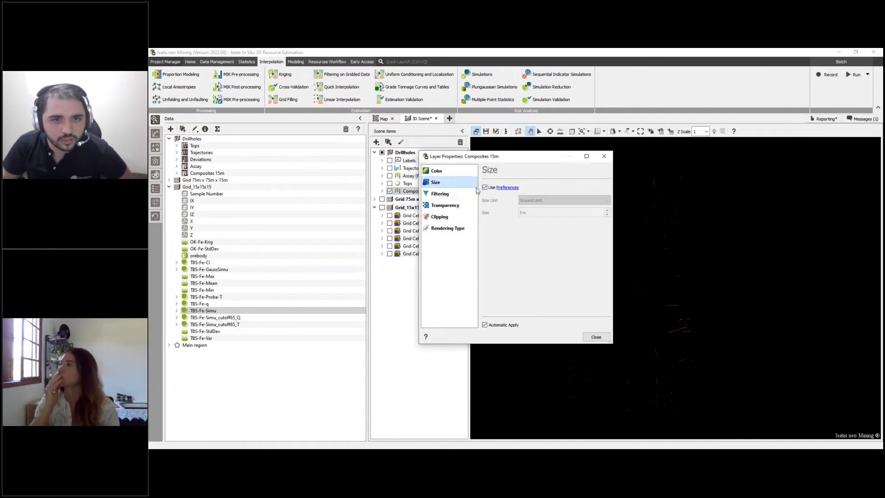
{"action": "left_click", "coordinate": [539, 213]}
{"action": "type", "text": "5"}
{"action": "key", "text": "Tab"}
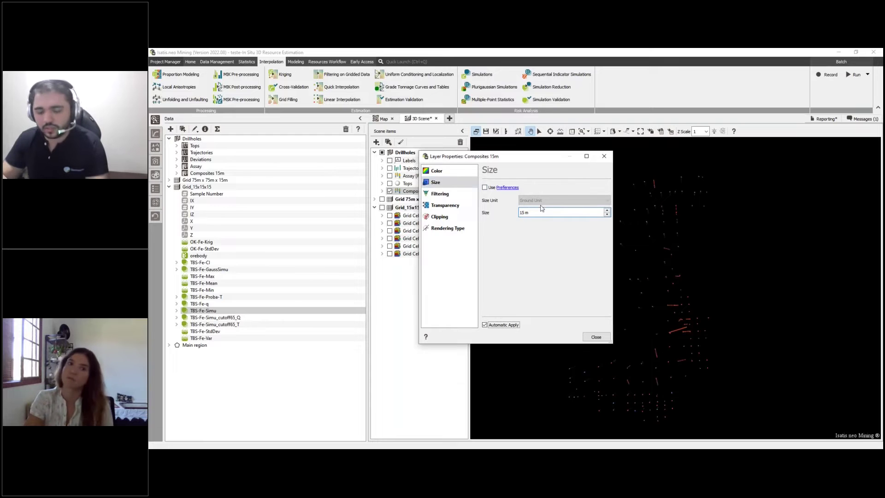
{"action": "left_click", "coordinate": [596, 337]}
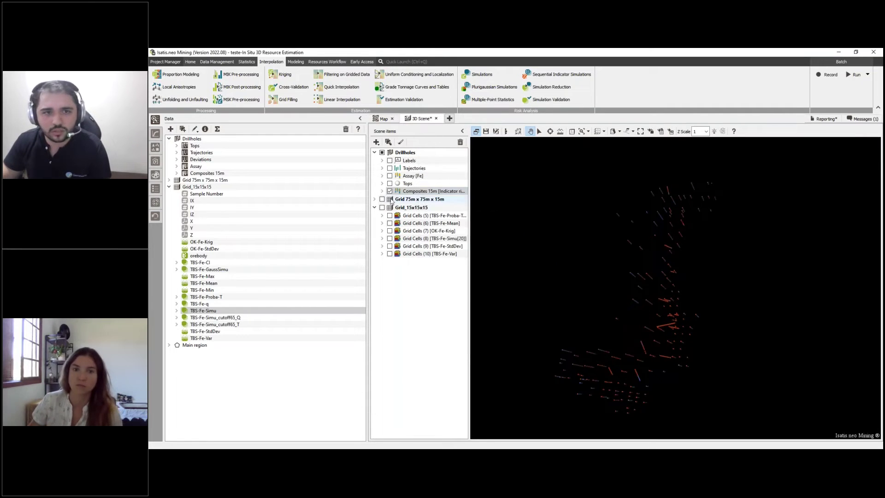
Step: Color the Composites 15m layer by the Fe variable and orbit the 3D scene to view the drillholes
{"action": "left_click", "coordinate": [383, 191]}
{"action": "double_click", "coordinate": [415, 191]}
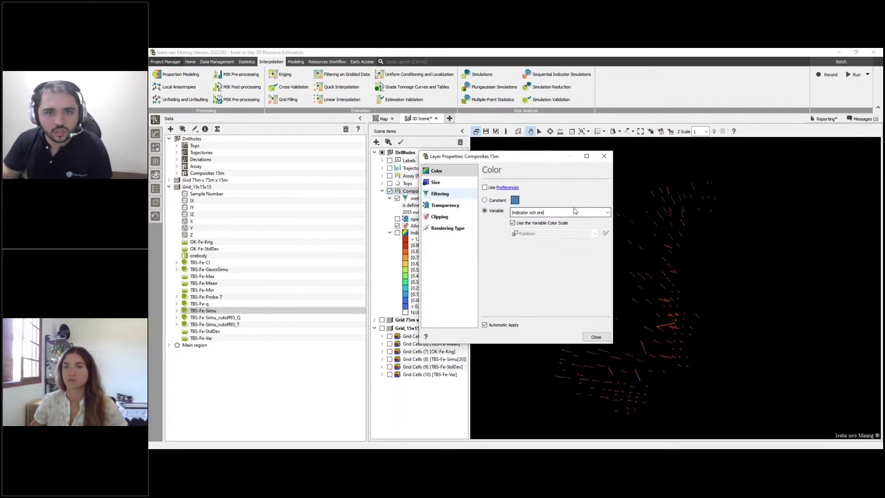
{"action": "left_click_drag", "start_coordinate": [537, 211], "coordinate": [446, 202]}
{"action": "type", "text": "fe"}
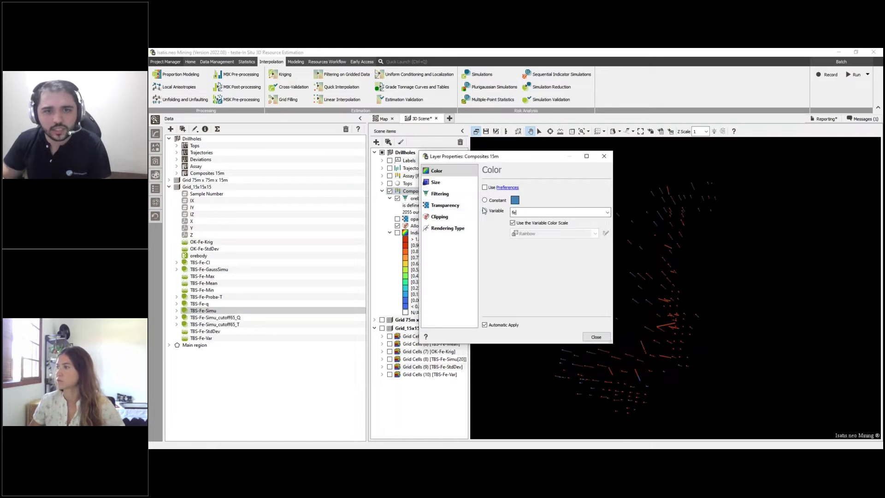
{"action": "key", "text": "Return"}
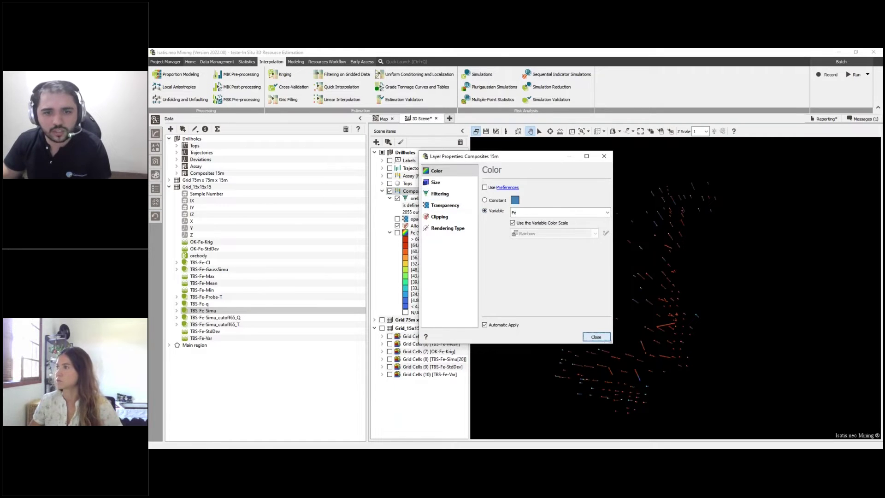
{"action": "left_click", "coordinate": [596, 337]}
{"action": "left_click_drag", "start_coordinate": [642, 263], "coordinate": [691, 389]}
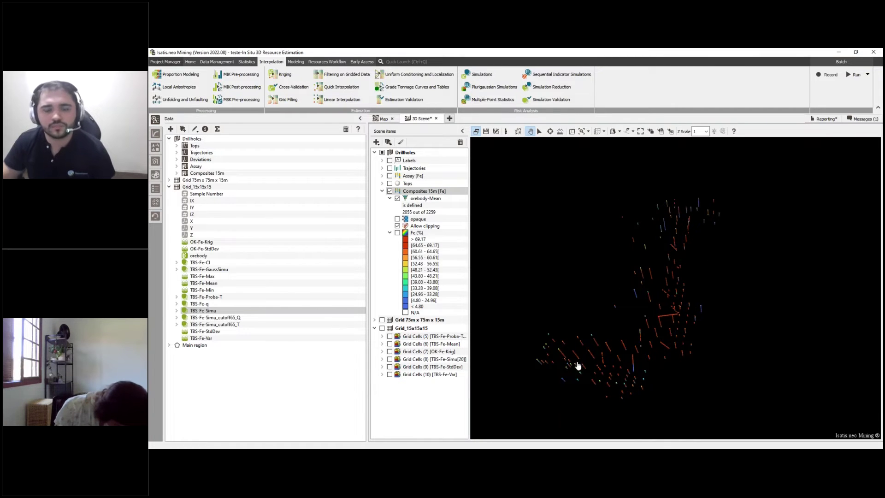
Step: Collapse the Grid_15x15x15 variable list in the project data and bring up the statistics tools
{"action": "left_click", "coordinate": [193, 188]}
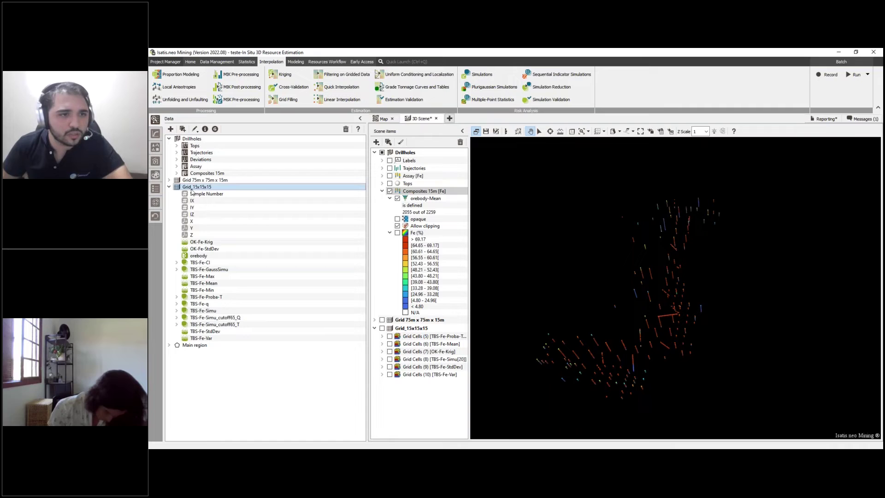
{"action": "left_click", "coordinate": [169, 187]}
{"action": "left_click", "coordinate": [247, 62]}
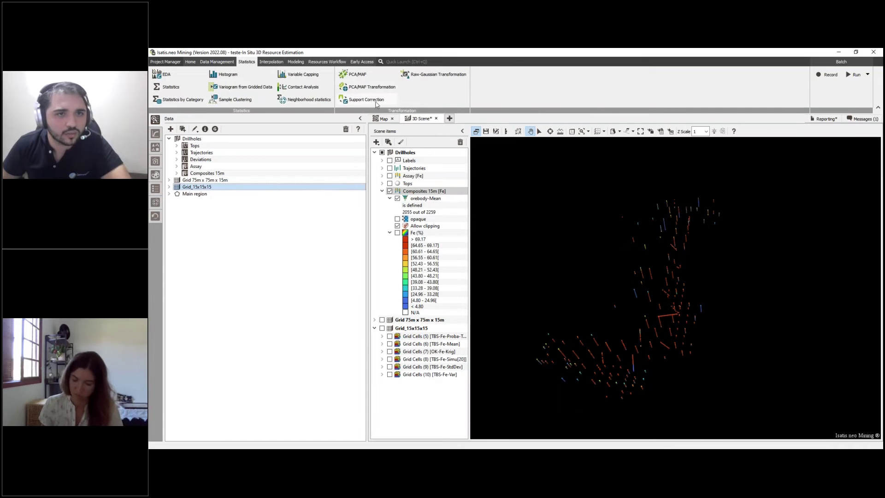
{"action": "left_click", "coordinate": [217, 62]}
{"action": "left_click", "coordinate": [243, 63]}
{"action": "left_click", "coordinate": [271, 61]}
{"action": "left_click", "coordinate": [255, 61]}
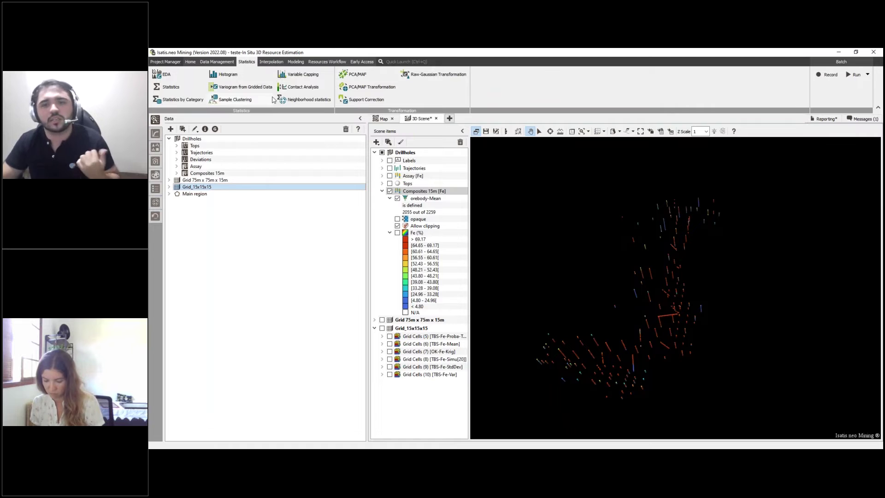
Step: Build a histogram of Fe from Composites 15m, compute its variable statistics, and close the histogram
{"action": "left_click", "coordinate": [189, 174]}
{"action": "left_click", "coordinate": [176, 173]}
{"action": "right_click", "coordinate": [210, 264]}
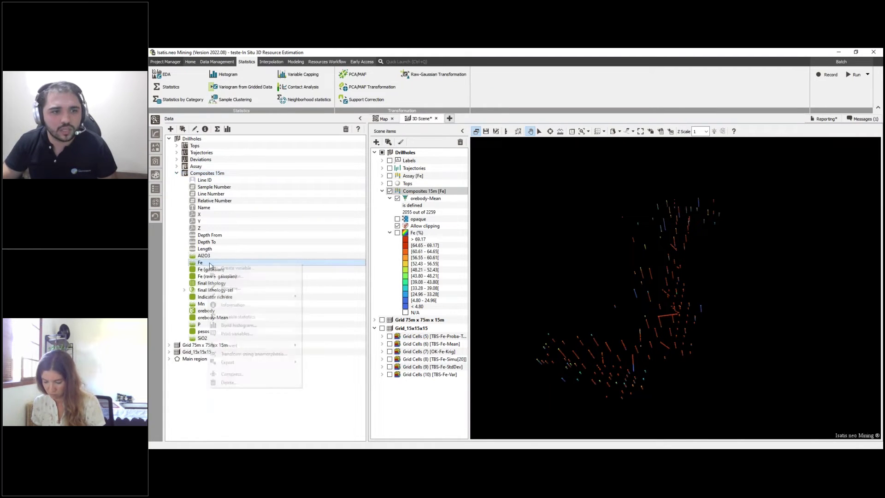
{"action": "left_click", "coordinate": [263, 324]}
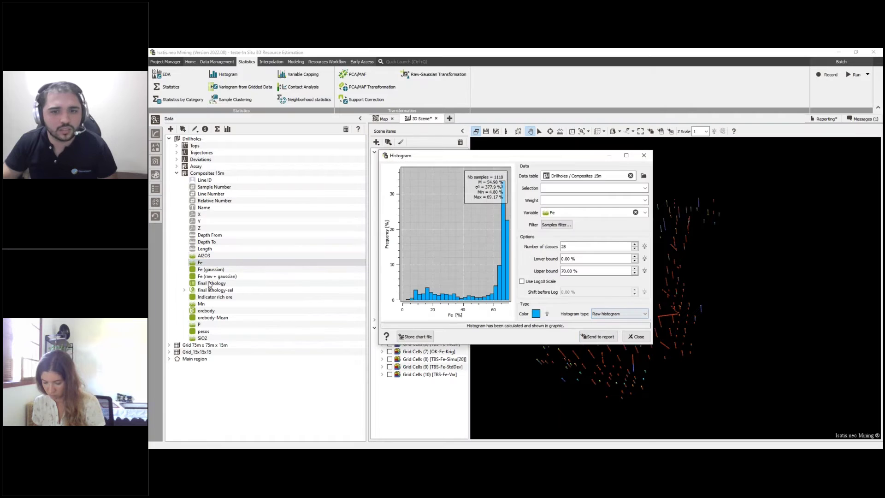
{"action": "right_click", "coordinate": [213, 263]}
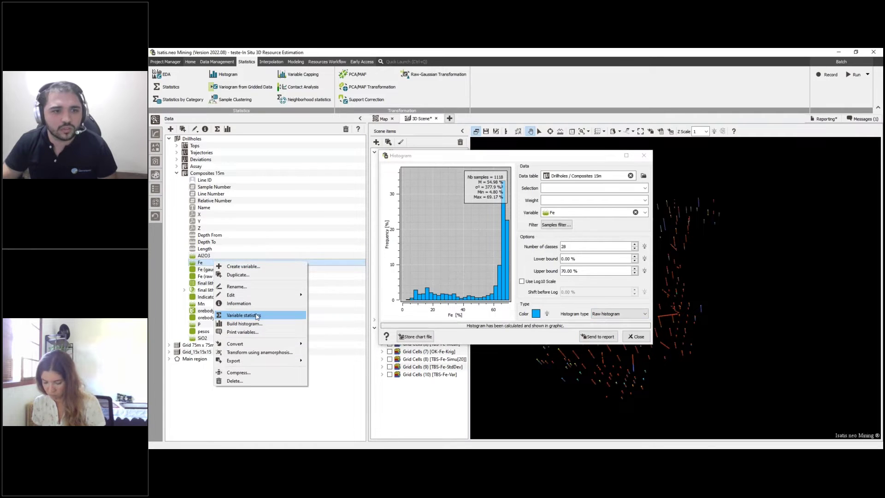
{"action": "left_click", "coordinate": [256, 316]}
{"action": "left_click", "coordinate": [636, 336]}
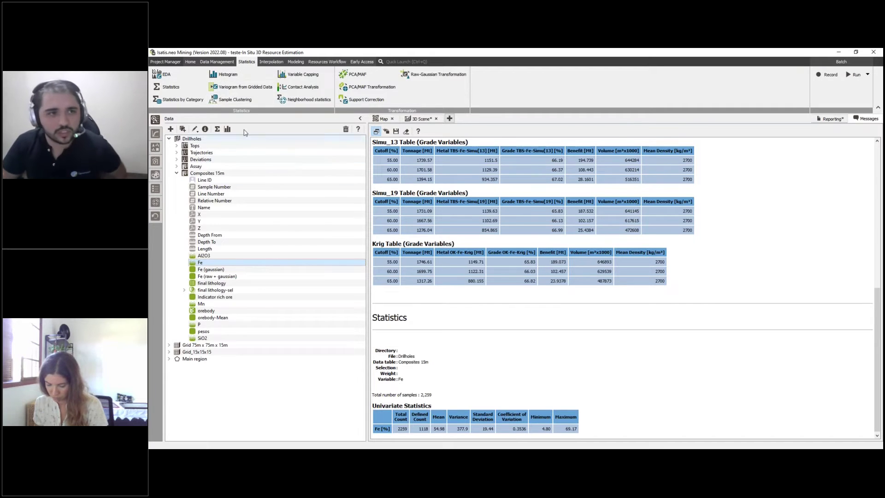
Step: Open Exploratory Data Analysis for Composites 15m and review the final lithology-sel selection and the weight choices
{"action": "left_click", "coordinate": [174, 73]}
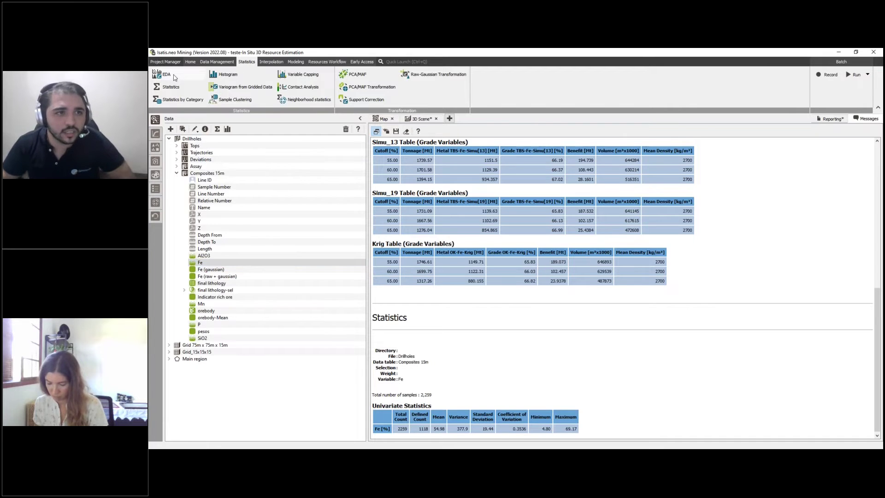
{"action": "left_click_drag", "start_coordinate": [280, 95], "coordinate": [262, 96]}
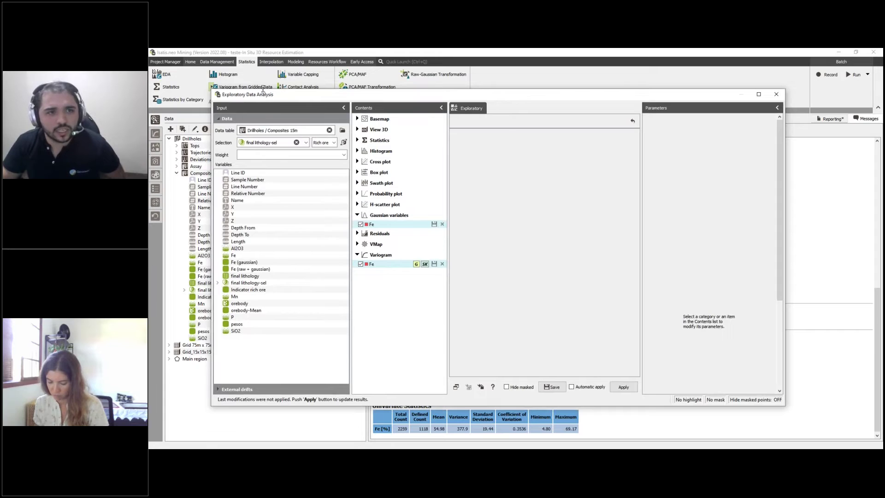
{"action": "left_click_drag", "start_coordinate": [279, 142], "coordinate": [236, 142]}
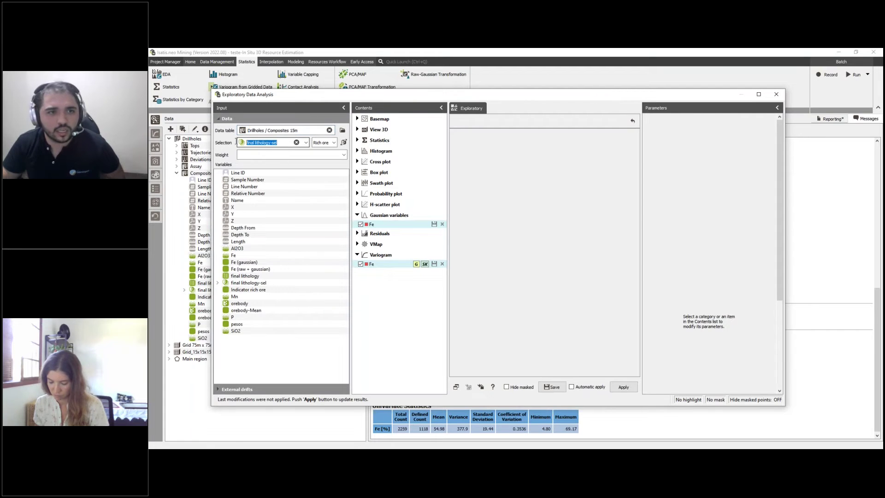
{"action": "left_click", "coordinate": [316, 155]}
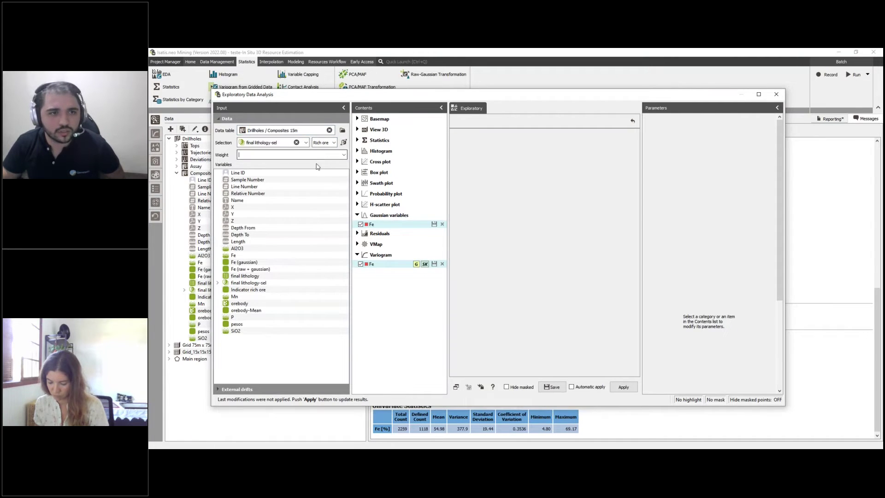
{"action": "left_click", "coordinate": [344, 155]}
{"action": "left_click", "coordinate": [344, 155]}
Step: Uncover the 3D scene to examine the spatial distribution of the composites, and return to Exploratory Data Analysis
{"action": "left_click_drag", "start_coordinate": [365, 95], "coordinate": [415, 332]}
{"action": "left_click", "coordinate": [421, 119]}
{"action": "left_click_drag", "start_coordinate": [730, 213], "coordinate": [685, 251]}
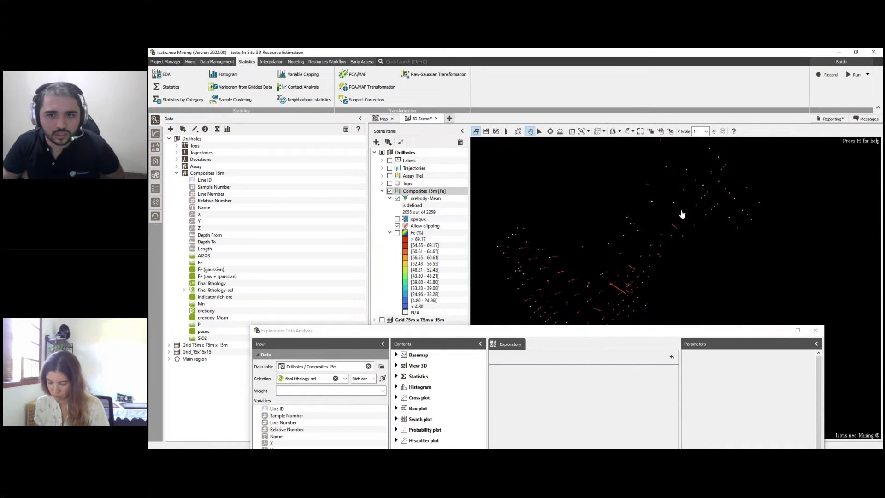
{"action": "left_click", "coordinate": [165, 77]}
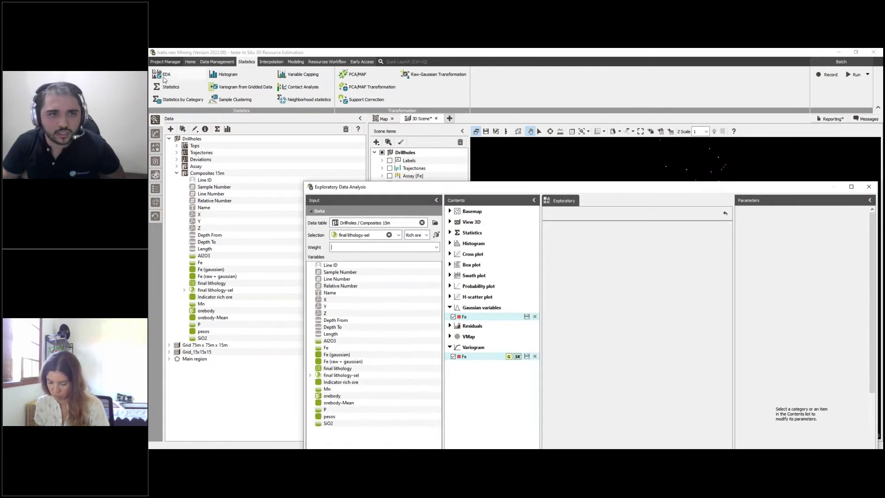
Step: Open the Declustering tool, compare the raw and weighted Fe means, and close it without running
{"action": "left_click", "coordinate": [216, 61]}
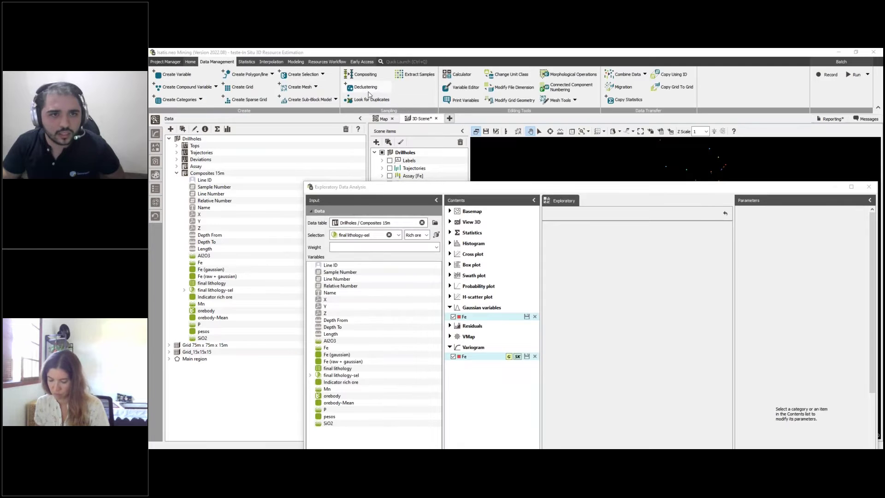
{"action": "left_click", "coordinate": [367, 89]}
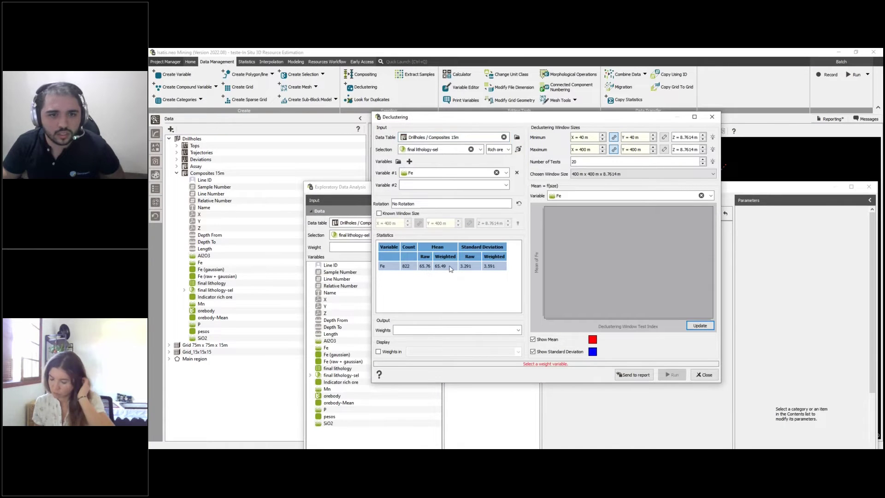
{"action": "left_click", "coordinate": [437, 259]}
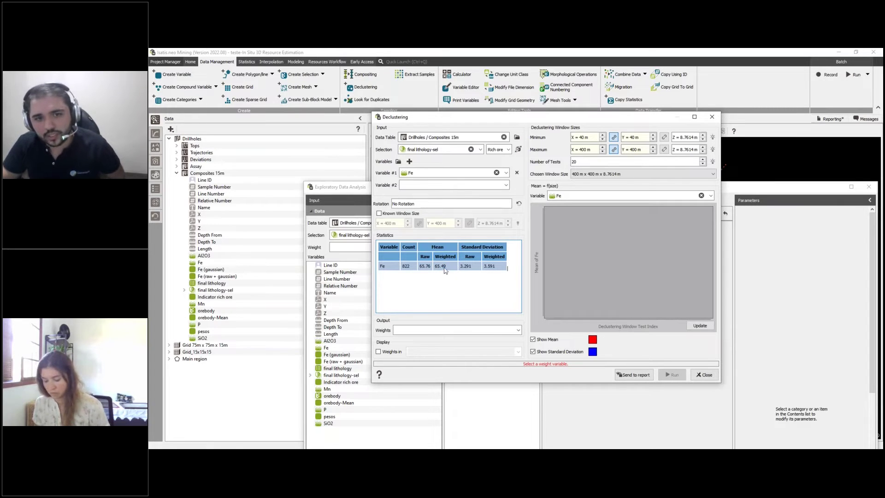
{"action": "left_click", "coordinate": [705, 375]}
Step: Calculate the Gaussian anamorphosis of Fe for the Rich ore selection in Exploratory Data Analysis and display its plots
{"action": "double_click", "coordinate": [647, 187]}
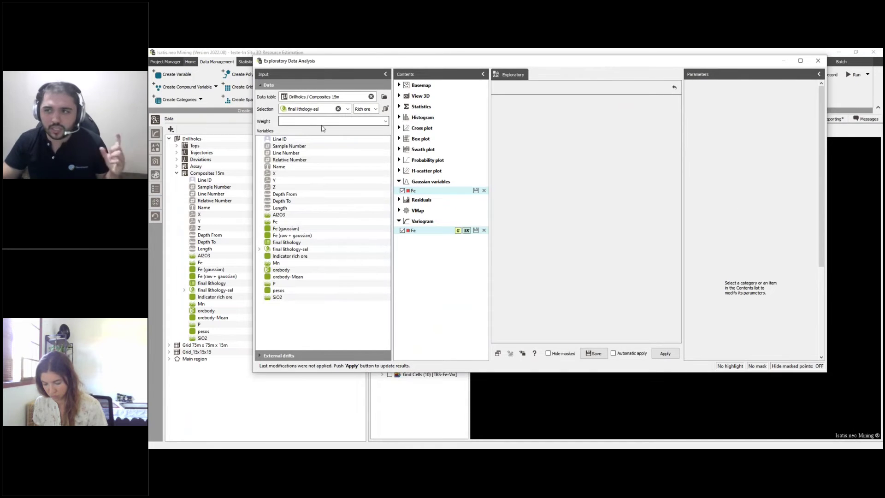
{"action": "left_click_drag", "start_coordinate": [349, 64], "coordinate": [347, 88]}
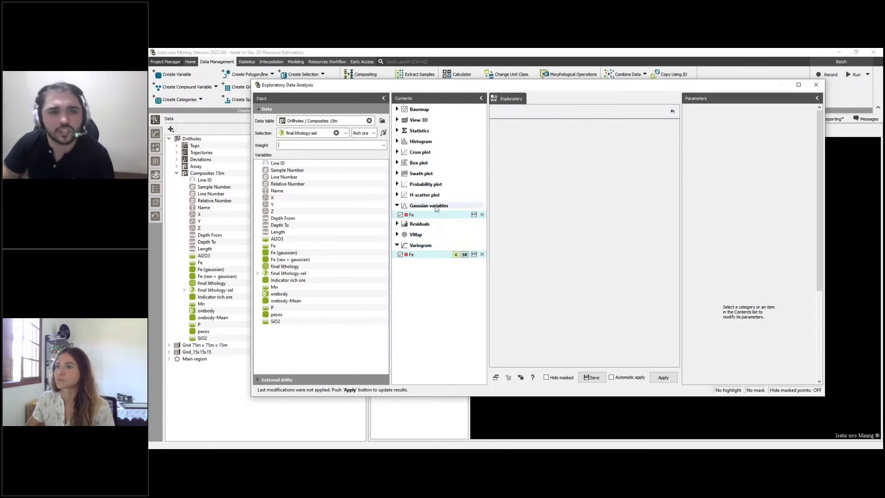
{"action": "left_click", "coordinate": [430, 214]}
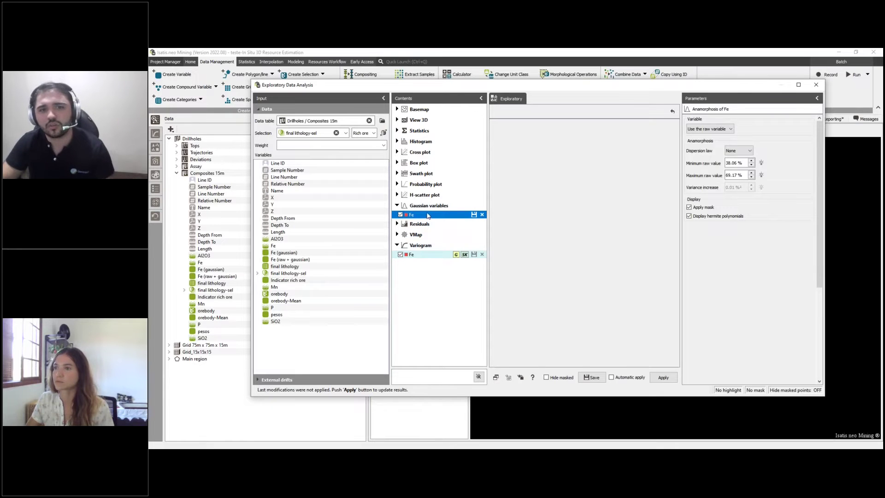
{"action": "left_click", "coordinate": [663, 377]}
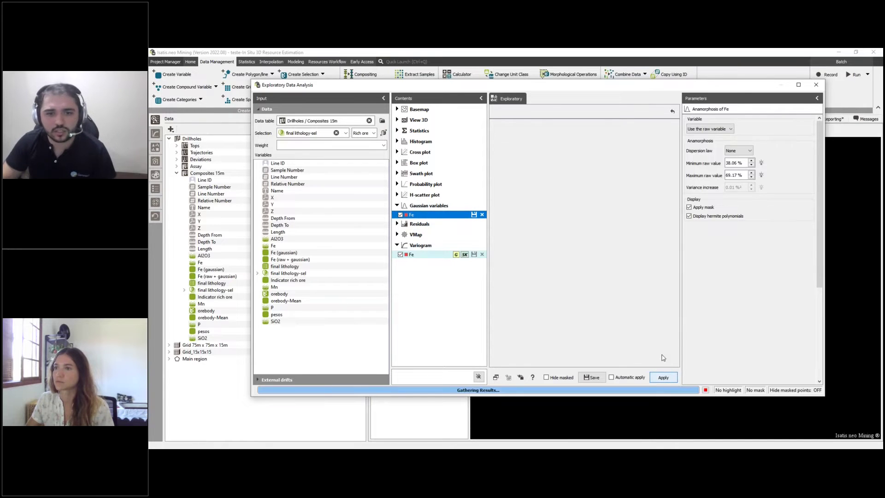
{"action": "left_click", "coordinate": [573, 99]}
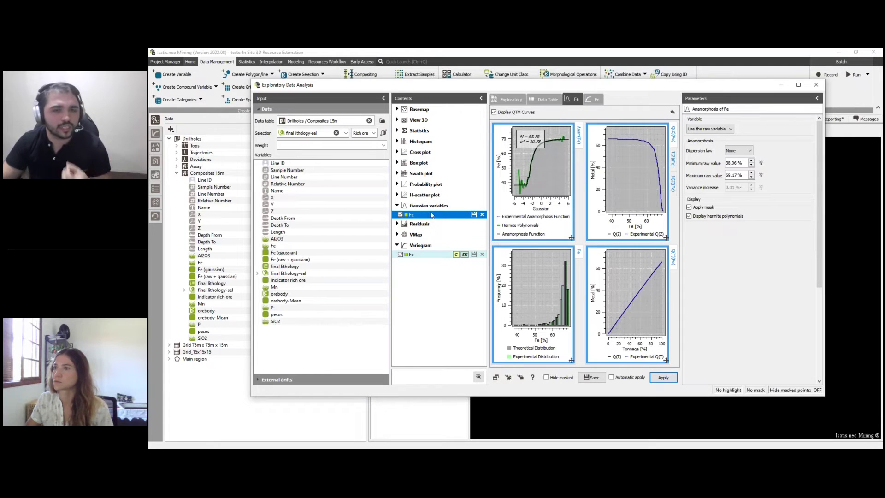
Step: Maximize the analysis window, examine the Fe anamorphosis function in an enlarged separate window, and close that plot
{"action": "double_click", "coordinate": [639, 85]}
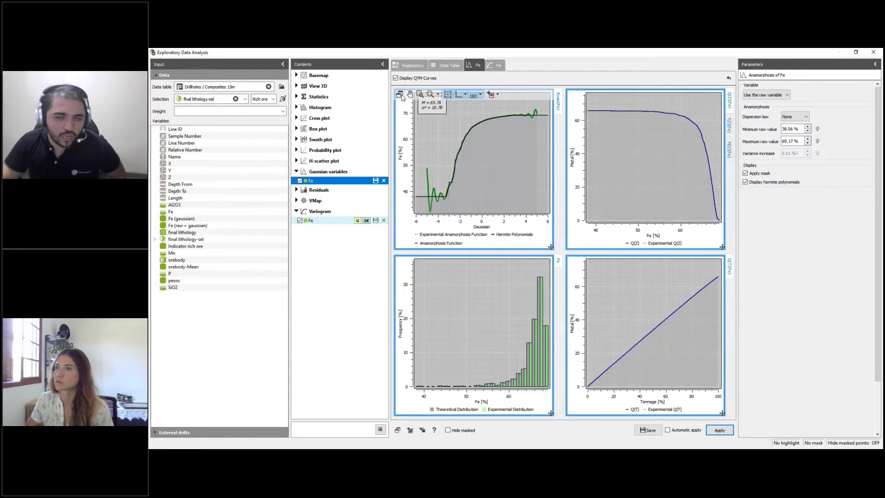
{"action": "left_click", "coordinate": [400, 95]}
{"action": "double_click", "coordinate": [631, 242]}
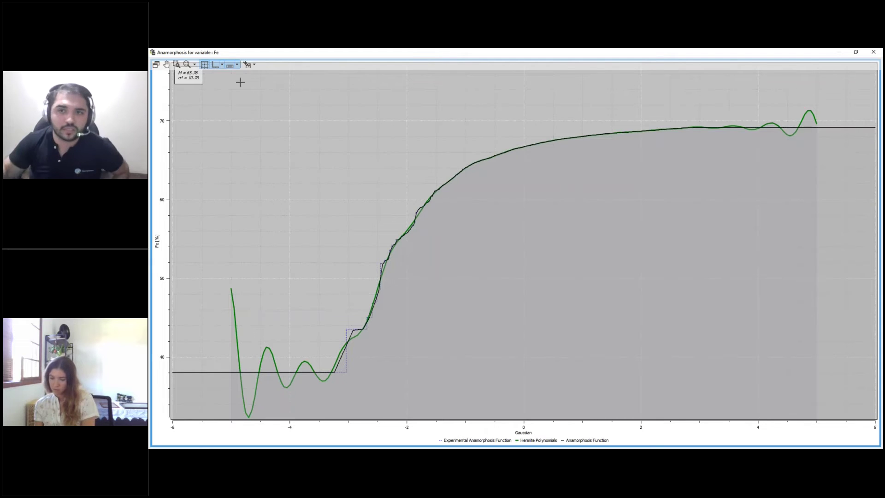
{"action": "left_click", "coordinate": [856, 51]}
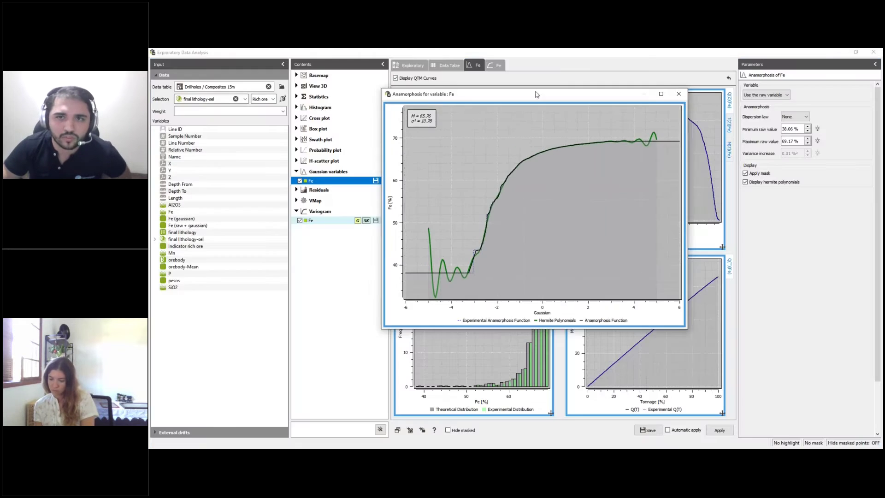
{"action": "left_click", "coordinate": [679, 92]}
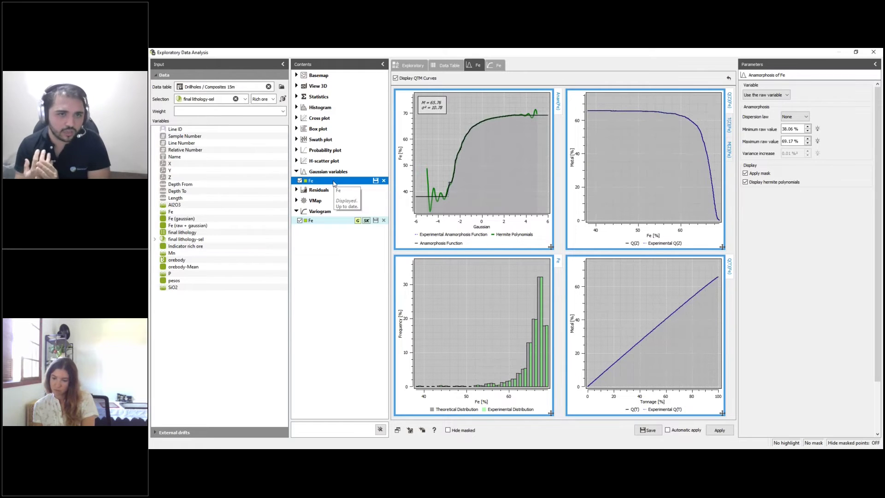
Step: Display the Fe variogram to examine its experimental curves, fitted model and parameters
{"action": "left_click", "coordinate": [329, 221]}
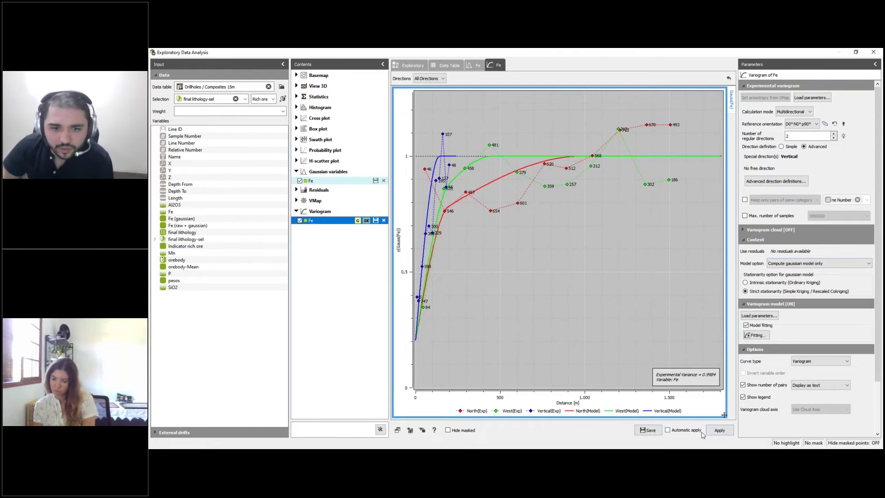
Step: Apply the Fe variogram settings and close Exploratory Data Analysis
{"action": "left_click", "coordinate": [719, 430]}
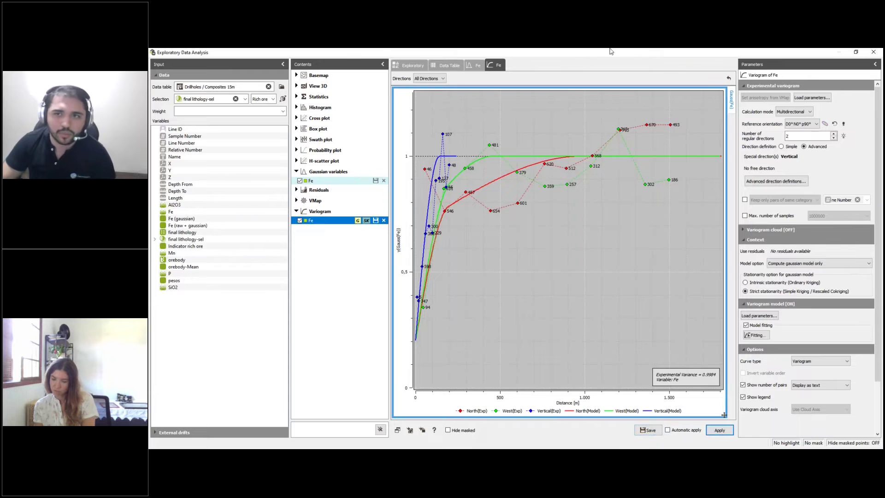
{"action": "left_click_drag", "start_coordinate": [632, 53], "coordinate": [518, 85]}
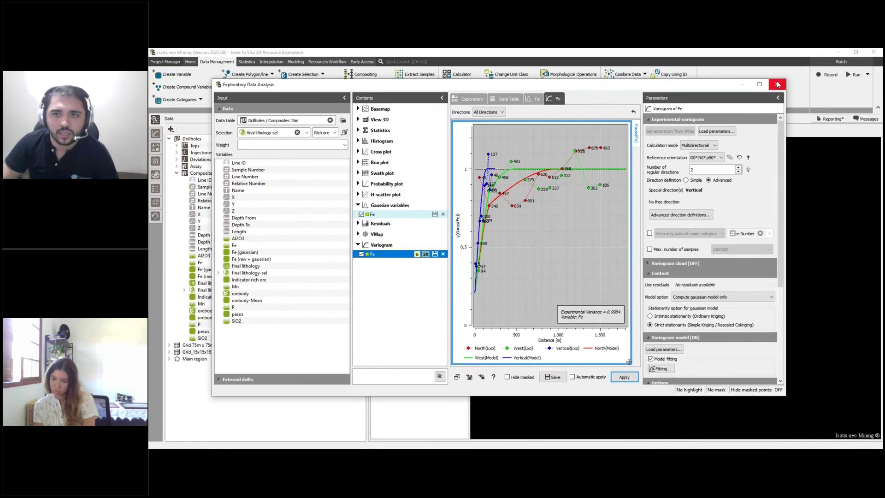
{"action": "left_click", "coordinate": [776, 85]}
Step: Display the Fe (gaussian) geostatistical set, switch its variogram from raw to Gaussian, and close the display
{"action": "left_click", "coordinate": [155, 134]}
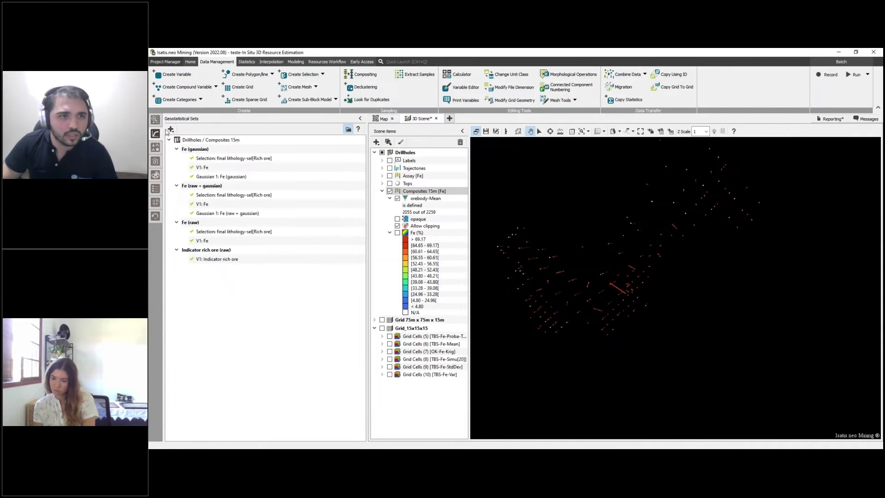
{"action": "left_click", "coordinate": [205, 150]}
{"action": "double_click", "coordinate": [205, 149]}
{"action": "left_click", "coordinate": [428, 133]}
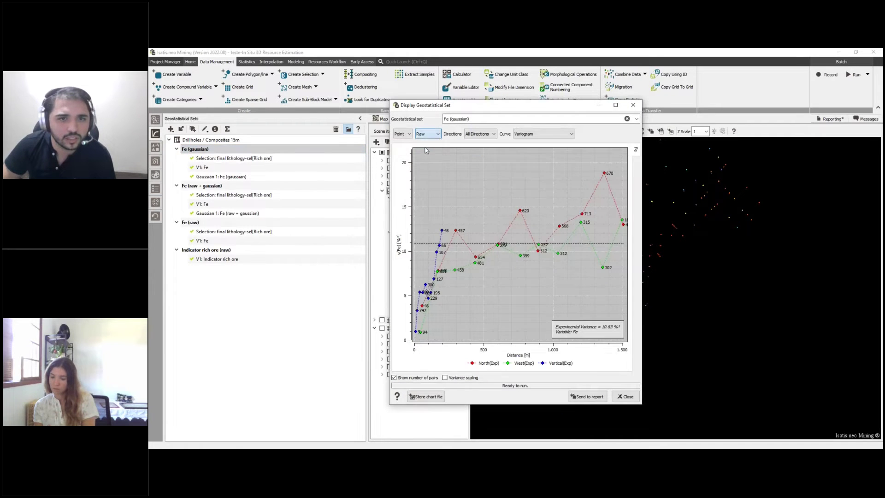
{"action": "left_click", "coordinate": [424, 147]}
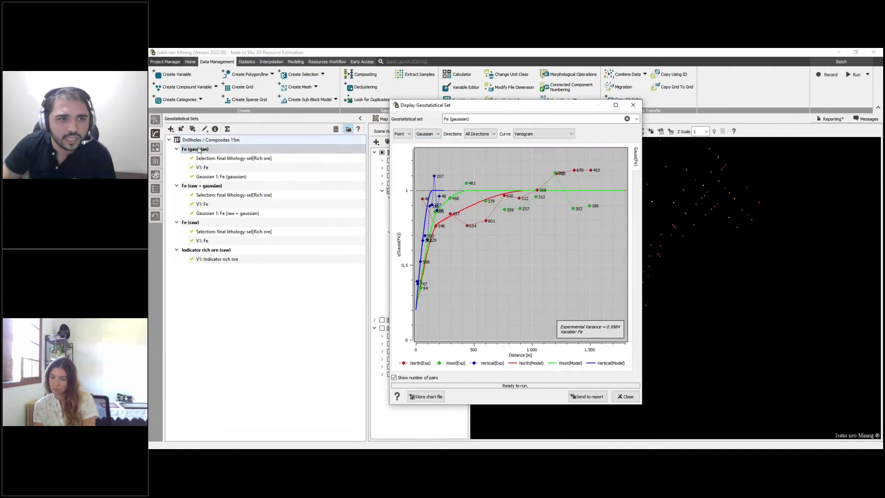
{"action": "left_click", "coordinate": [633, 105]}
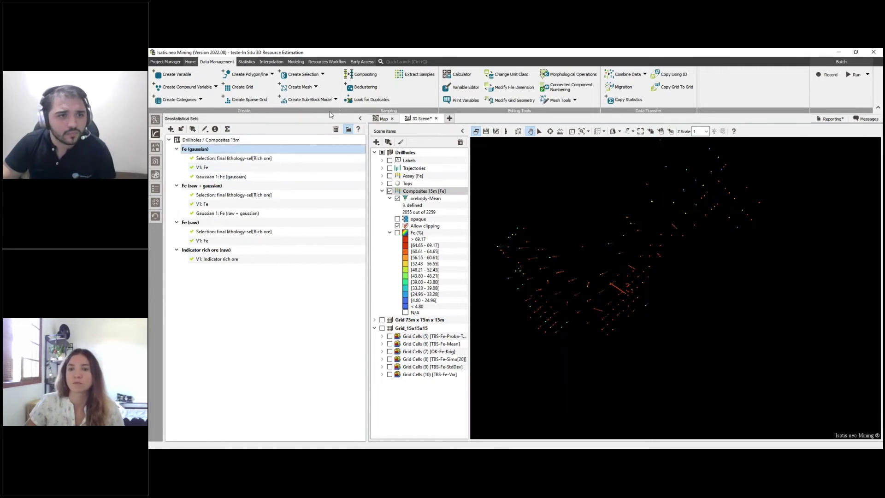
Step: Open the Simulations tool with Fe (gaussian) as input geostatistical set and review the data selection, output grid and calculation mode
{"action": "left_click", "coordinate": [270, 61]}
{"action": "left_click", "coordinate": [482, 75]}
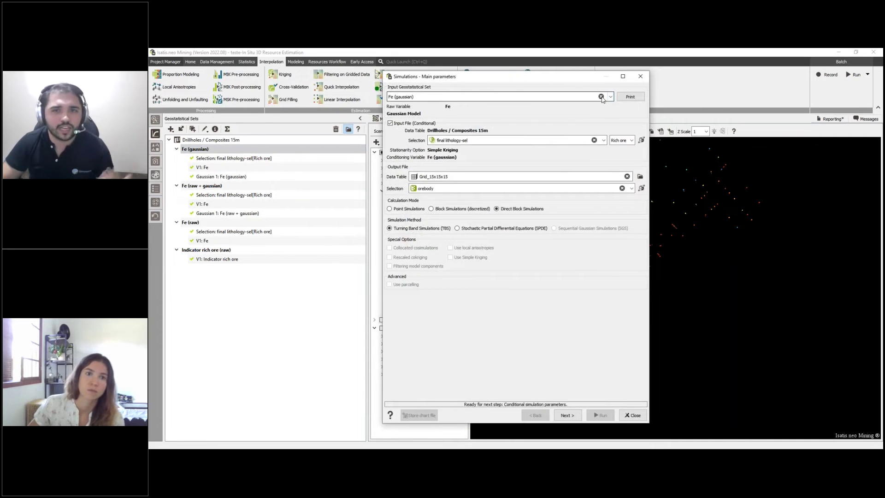
{"action": "left_click", "coordinate": [456, 96]}
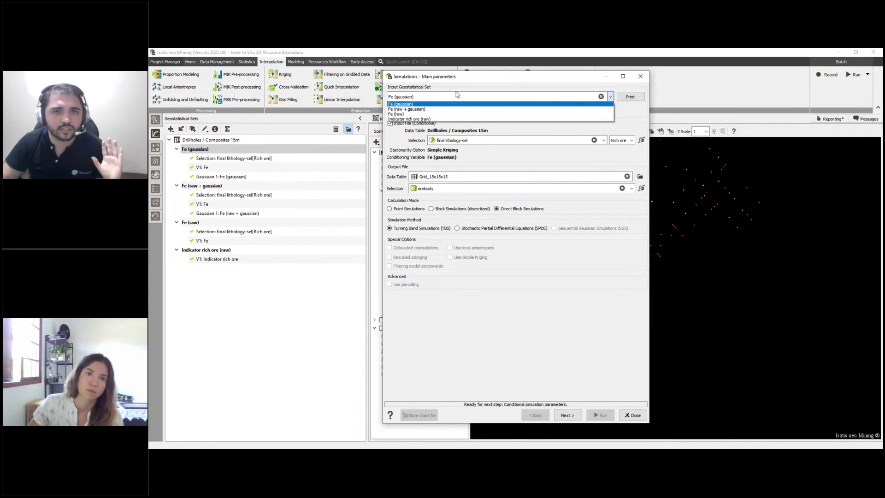
{"action": "left_click", "coordinate": [411, 105]}
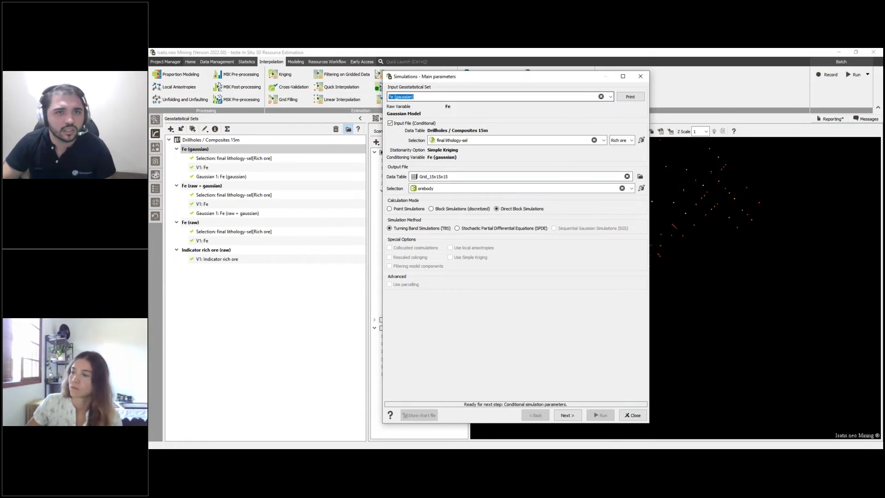
{"action": "left_click_drag", "start_coordinate": [465, 77], "coordinate": [570, 79]}
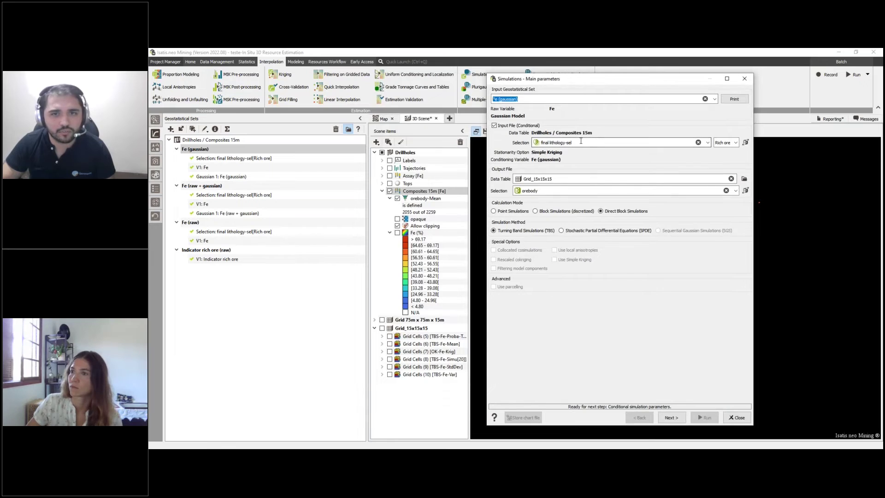
{"action": "left_click", "coordinate": [548, 164]}
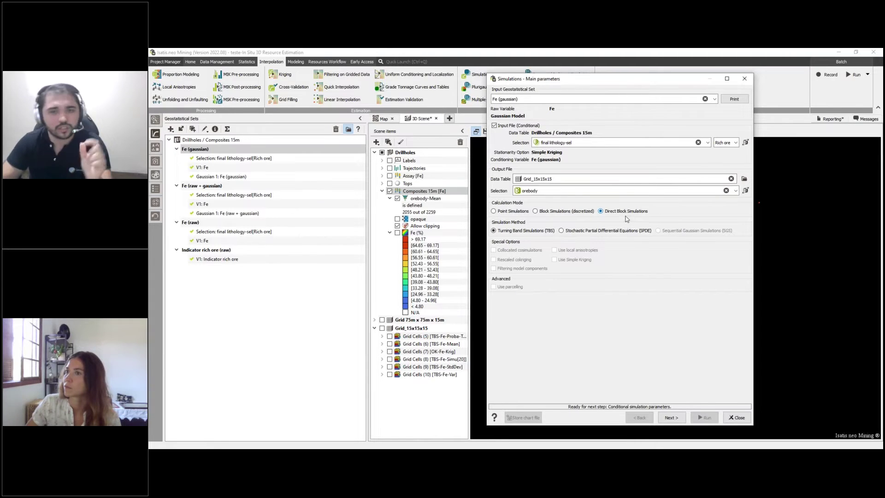
{"action": "mouse_move", "coordinate": [616, 214]}
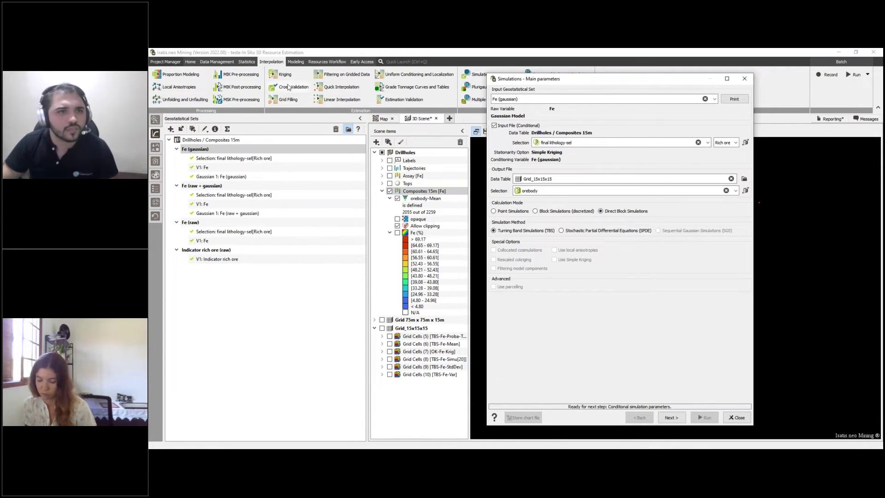
Step: Open Support Correction and check the input geostatistical set and the grid used for the block support
{"action": "left_click", "coordinate": [247, 62]}
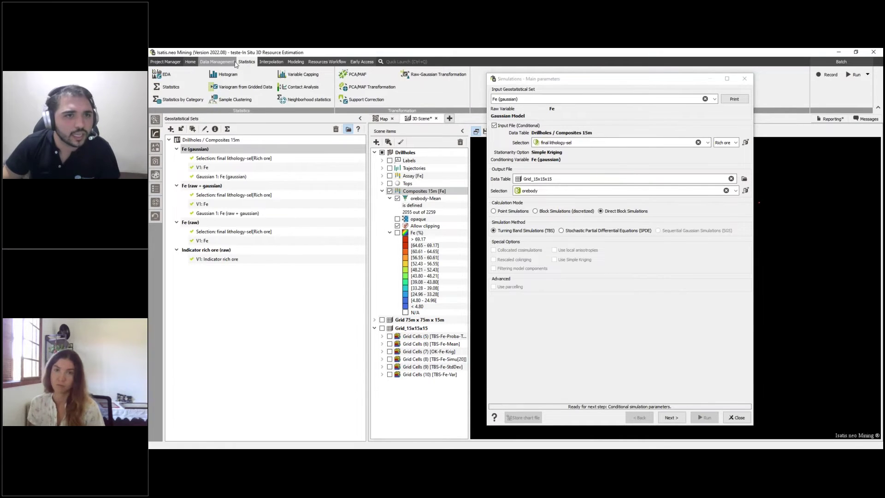
{"action": "left_click", "coordinate": [362, 100]}
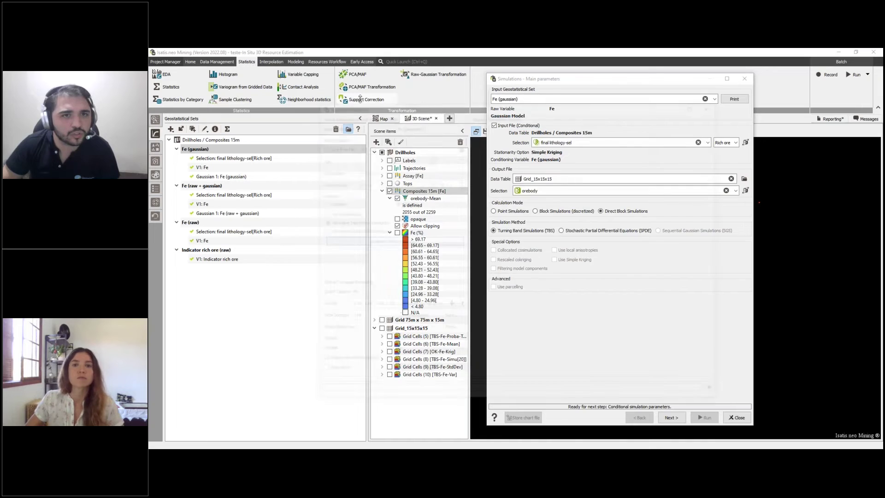
{"action": "left_click_drag", "start_coordinate": [397, 97], "coordinate": [362, 86]}
{"action": "left_click_drag", "start_coordinate": [270, 122], "coordinate": [233, 121]}
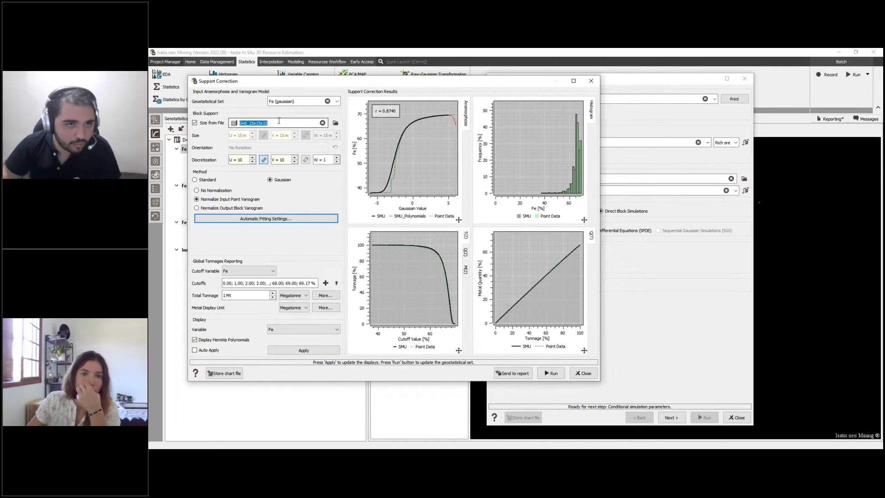
{"action": "left_click", "coordinate": [296, 101]}
{"action": "left_click", "coordinate": [295, 102]}
{"action": "double_click", "coordinate": [286, 110]}
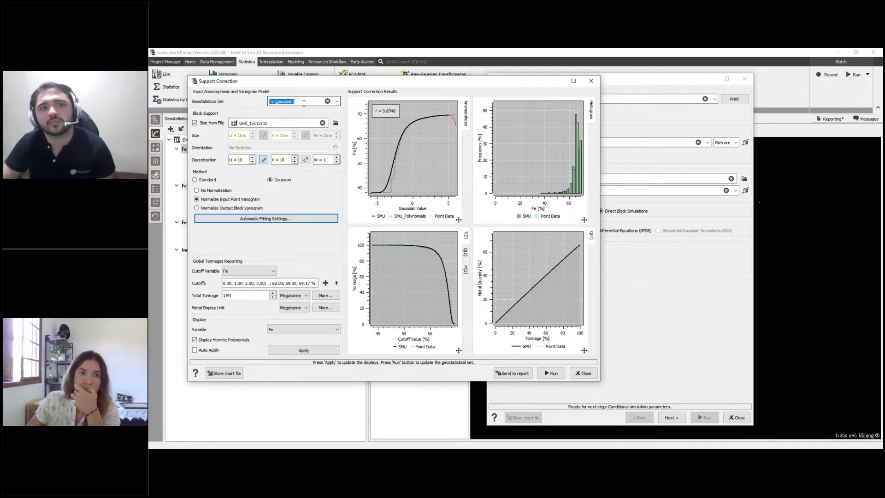
{"action": "left_click", "coordinate": [298, 102]}
{"action": "left_click_drag", "start_coordinate": [293, 104], "coordinate": [269, 102]}
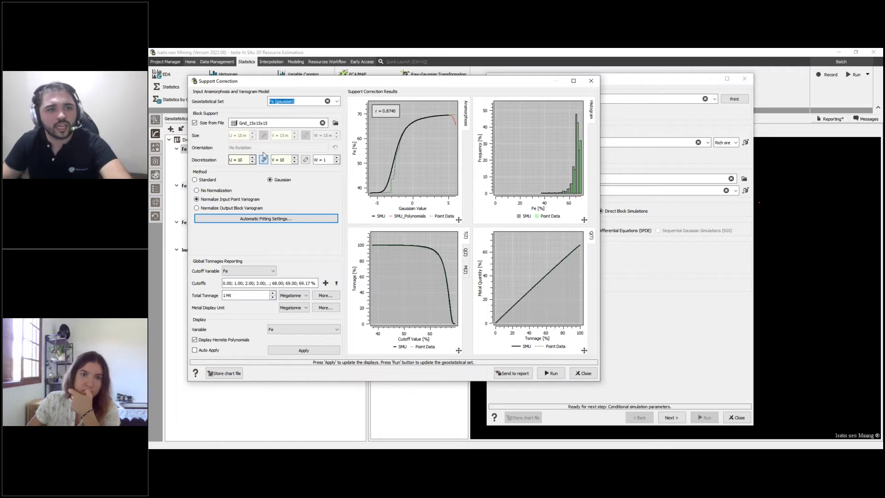
Step: Check the block support grid and discretization, examine the support correction plots in a maximized window, and close the tool without running
{"action": "left_click_drag", "start_coordinate": [268, 123], "coordinate": [237, 122]}
{"action": "left_click", "coordinate": [242, 159]}
{"action": "left_click_drag", "start_coordinate": [244, 159], "coordinate": [229, 160]}
{"action": "left_click_drag", "start_coordinate": [285, 159], "coordinate": [272, 160]}
{"action": "left_click_drag", "start_coordinate": [327, 159], "coordinate": [314, 162]}
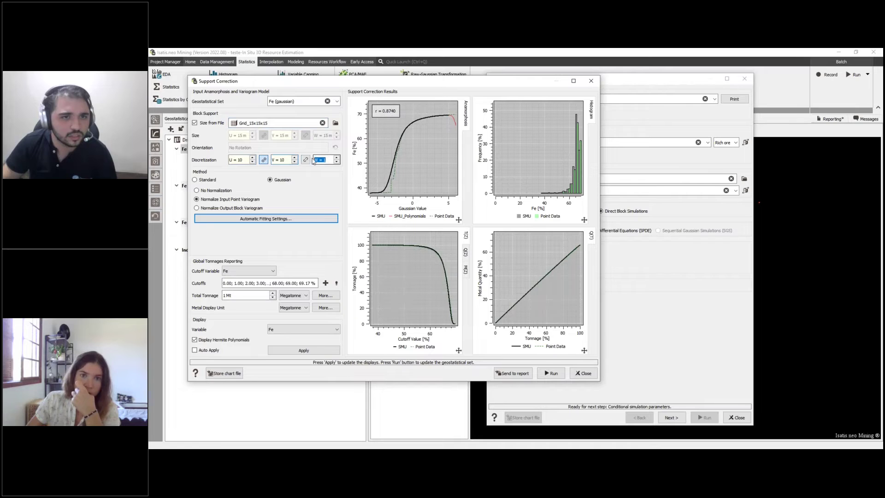
{"action": "left_click", "coordinate": [574, 80]}
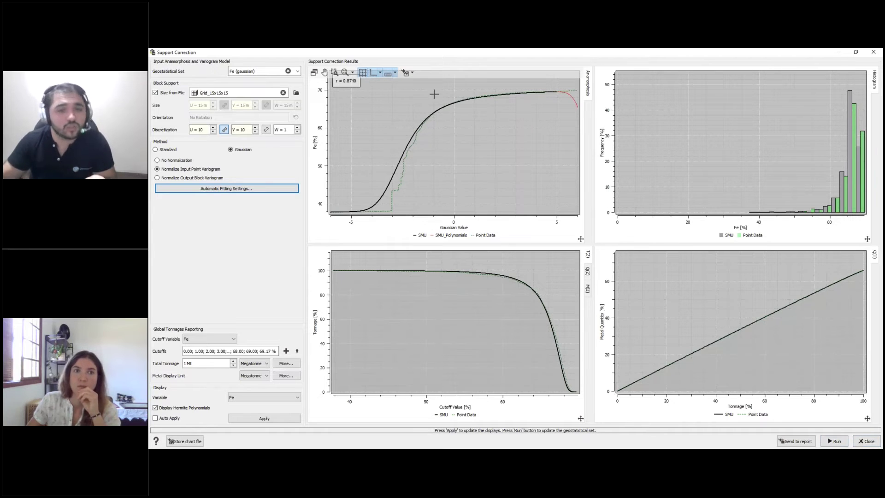
{"action": "left_click", "coordinate": [866, 441]}
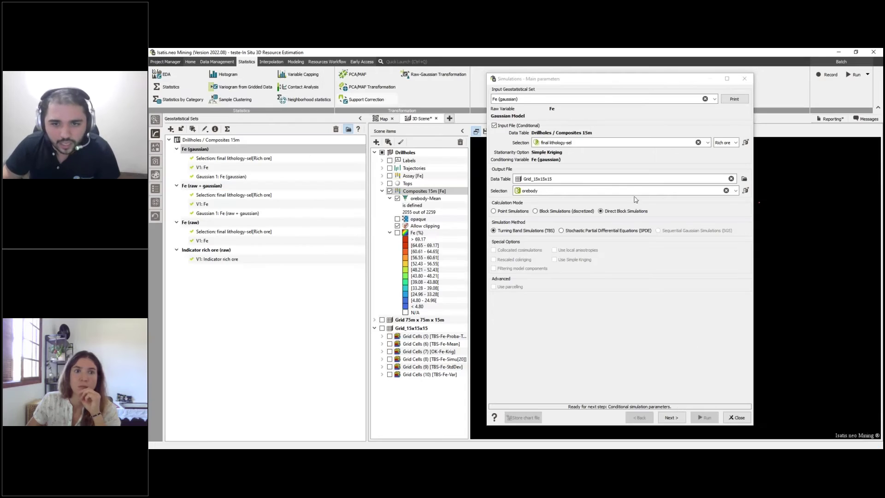
Step: Continue the simulation setup to the conditional simulation parameters, widen the window, and check the number of bands and ellipsoid radii
{"action": "left_click_drag", "start_coordinate": [585, 79], "coordinate": [520, 76]}
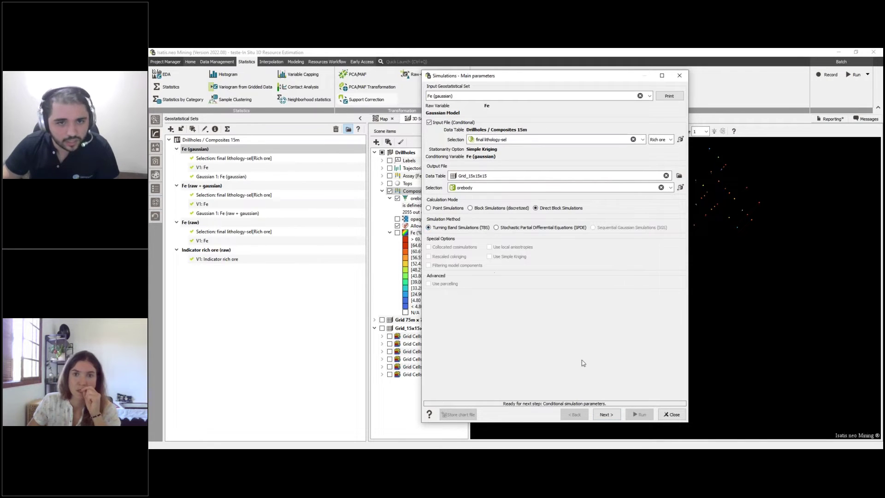
{"action": "left_click", "coordinate": [613, 415]}
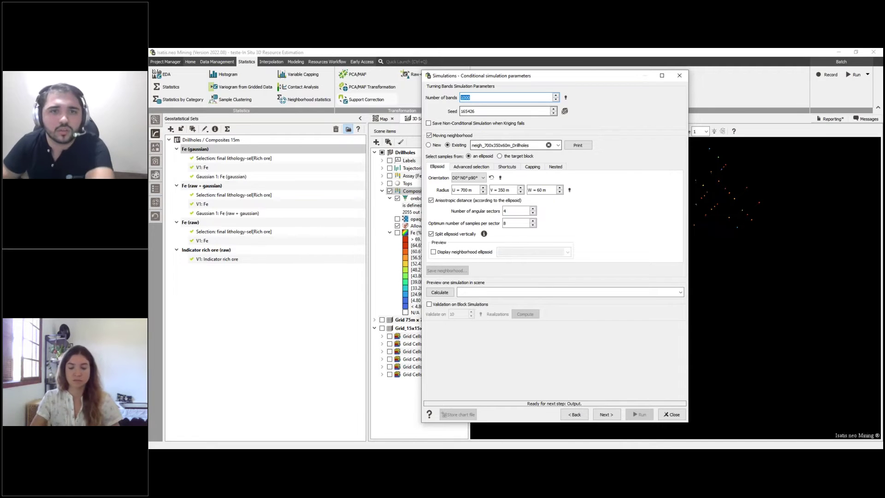
{"action": "left_click", "coordinate": [485, 94]}
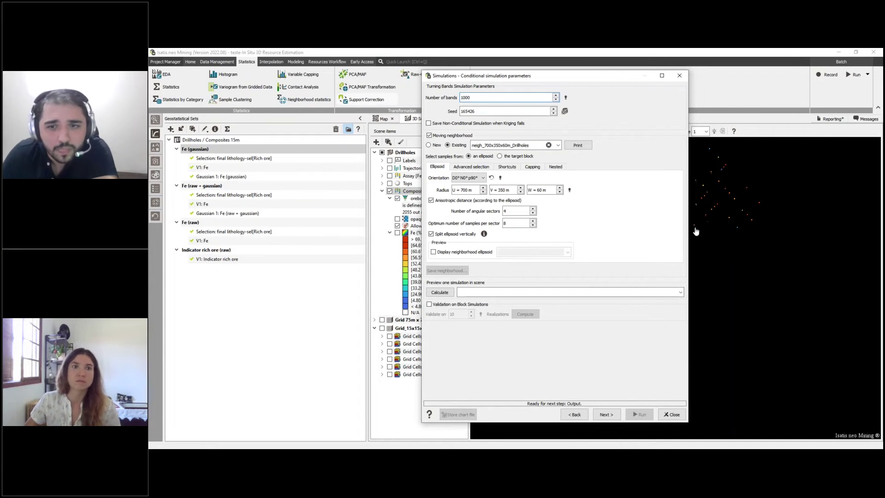
{"action": "left_click_drag", "start_coordinate": [688, 230], "coordinate": [766, 229]}
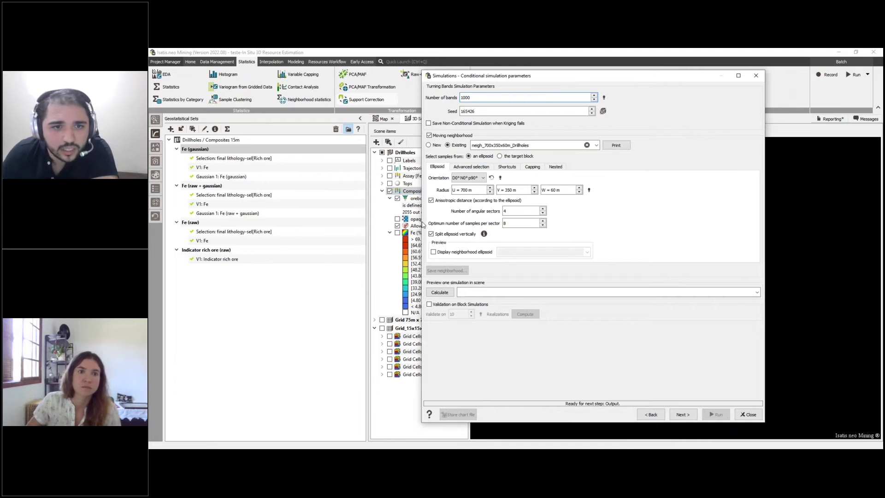
{"action": "left_click_drag", "start_coordinate": [422, 224], "coordinate": [333, 224]}
{"action": "double_click", "coordinate": [395, 190]}
{"action": "double_click", "coordinate": [438, 190]}
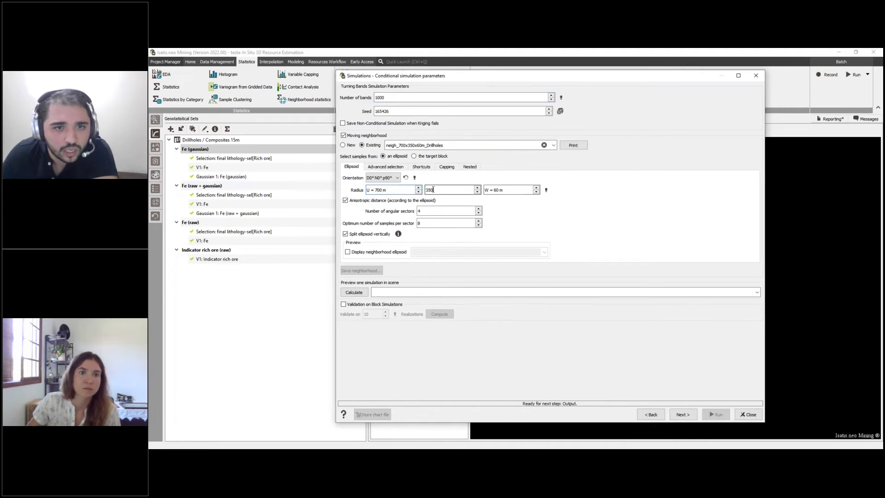
Step: Review the moving neighborhood's advanced selection, shortcuts, capping and nested settings, and check the ellipsoid's orientation and radii
{"action": "left_click", "coordinate": [385, 167]}
{"action": "left_click", "coordinate": [420, 166]}
{"action": "left_click", "coordinate": [446, 167]}
{"action": "left_click", "coordinate": [466, 167]}
{"action": "left_click", "coordinate": [385, 167]}
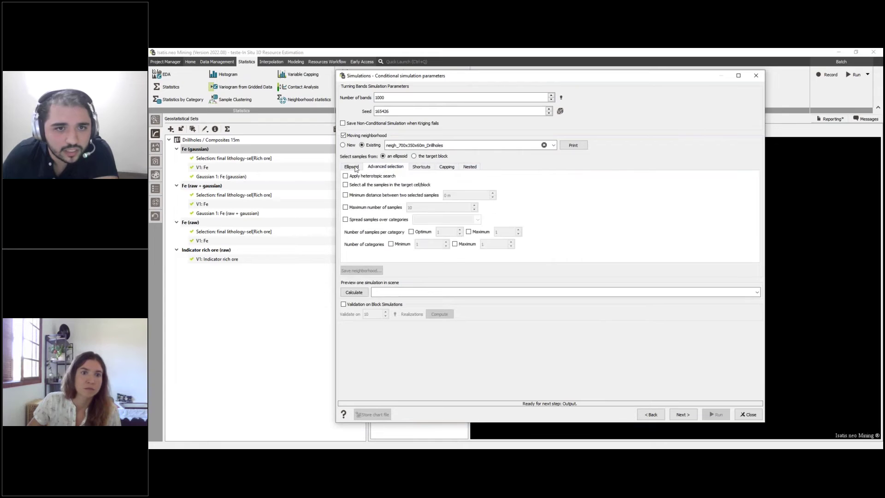
{"action": "left_click", "coordinate": [351, 166]}
{"action": "left_click", "coordinate": [397, 177]}
{"action": "left_click", "coordinate": [400, 182]}
{"action": "left_click", "coordinate": [469, 190]}
Step: Display the neighborhood ellipsoid in the 3D Scene and examine it against the drillholes
{"action": "left_click", "coordinate": [376, 251]}
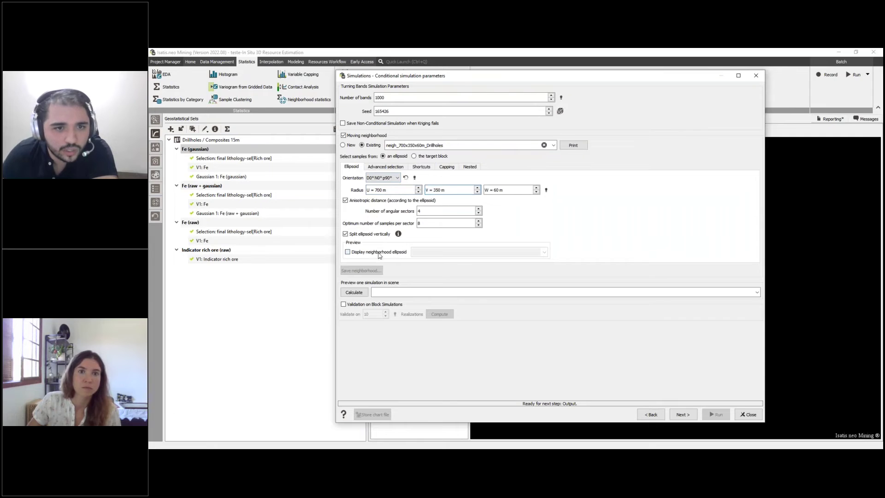
{"action": "left_click_drag", "start_coordinate": [580, 76], "coordinate": [400, 121]}
{"action": "left_click", "coordinate": [522, 303]}
{"action": "left_click", "coordinate": [522, 316]}
{"action": "left_click_drag", "start_coordinate": [612, 187], "coordinate": [713, 199]}
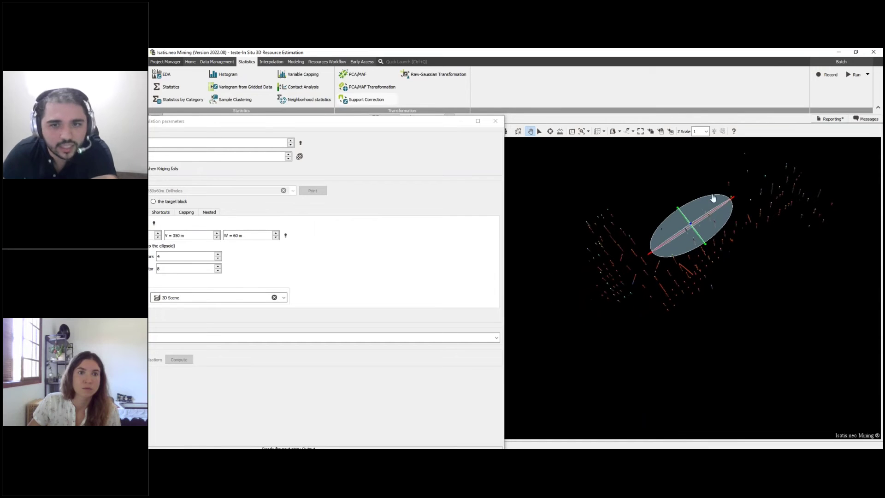
{"action": "left_click_drag", "start_coordinate": [706, 250], "coordinate": [741, 253]}
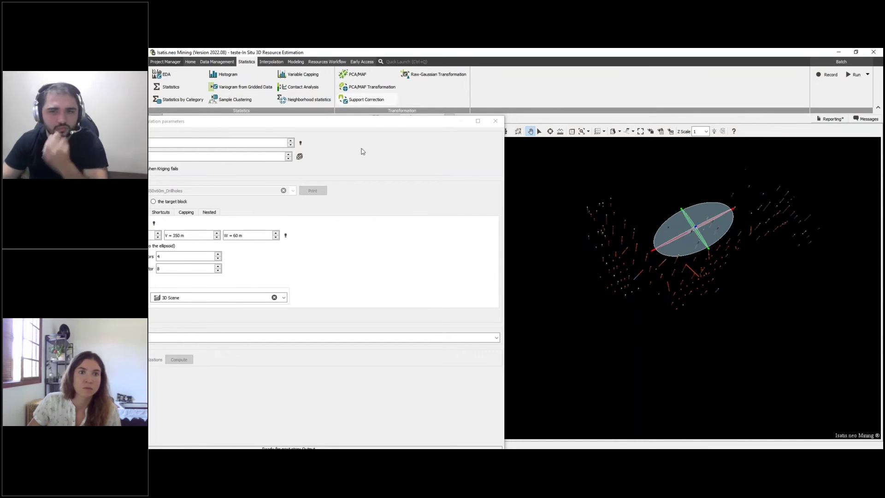
{"action": "left_click_drag", "start_coordinate": [460, 117], "coordinate": [626, 83]}
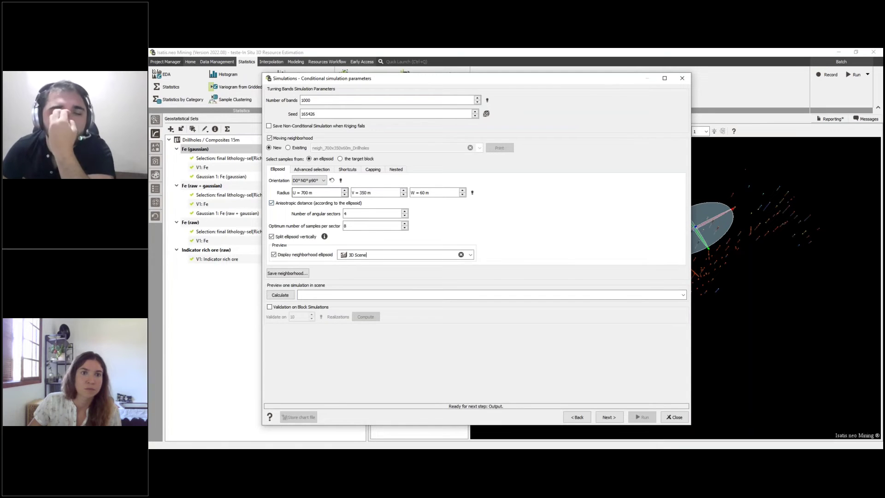
Step: Check the angular sectors, vertical splitting and minimum number of samples, and continue to the simulation output settings
{"action": "double_click", "coordinate": [350, 213]}
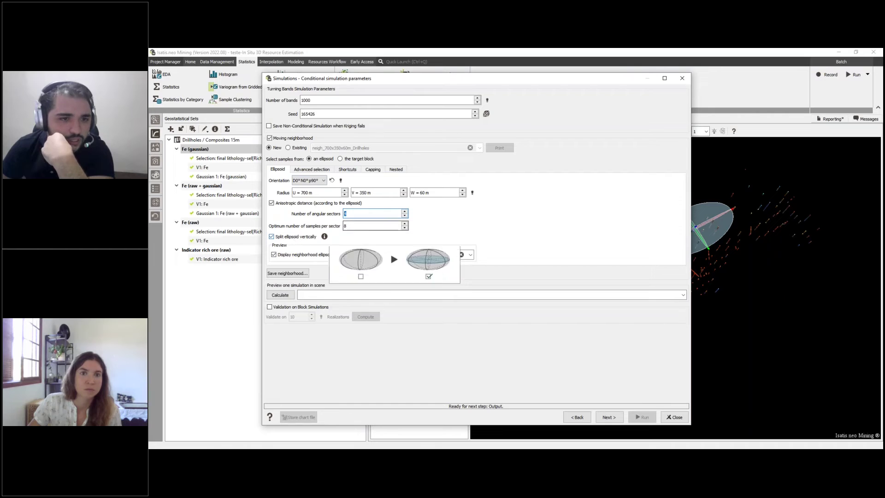
{"action": "left_click", "coordinate": [366, 212]}
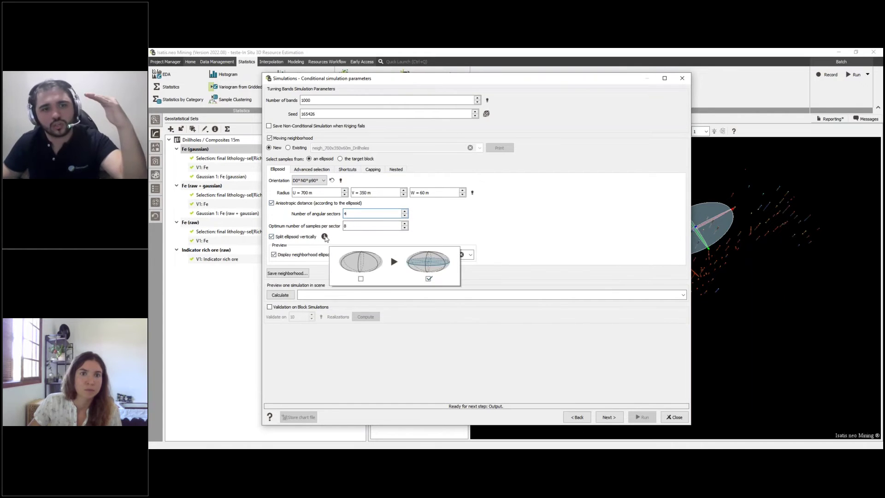
{"action": "left_click", "coordinate": [355, 170]}
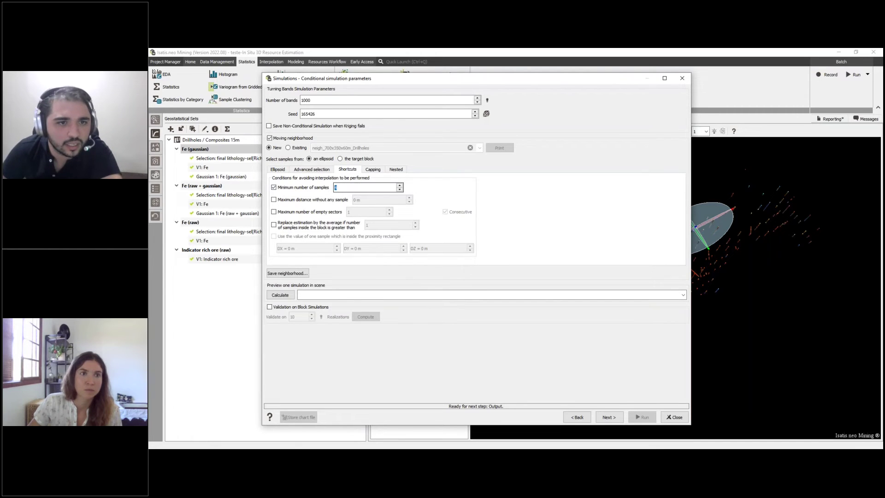
{"action": "left_click", "coordinate": [279, 170]}
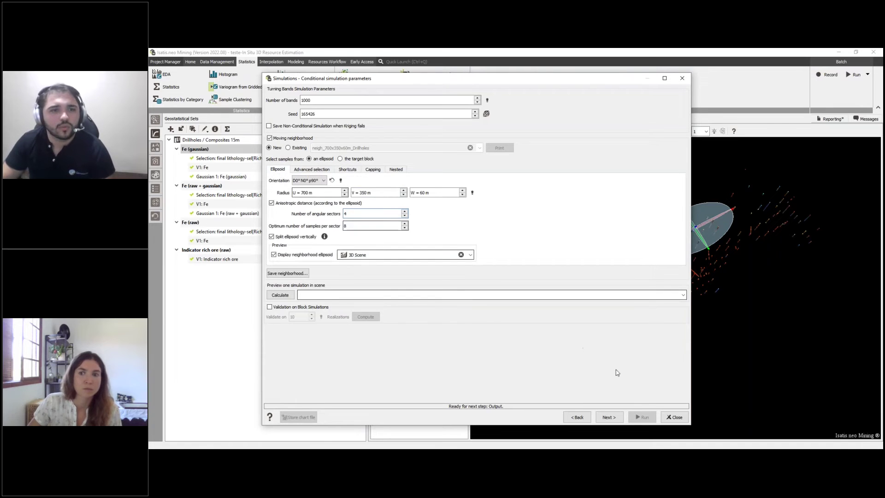
{"action": "left_click", "coordinate": [613, 417]}
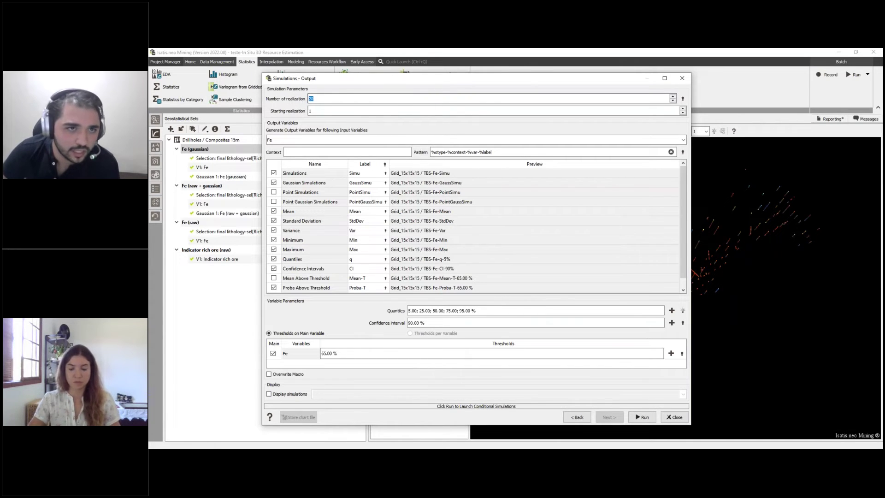
Step: Review the number of realizations and the Simulations and Gaussian Simulations output variables in the simulation output settings
{"action": "left_click", "coordinate": [328, 99]}
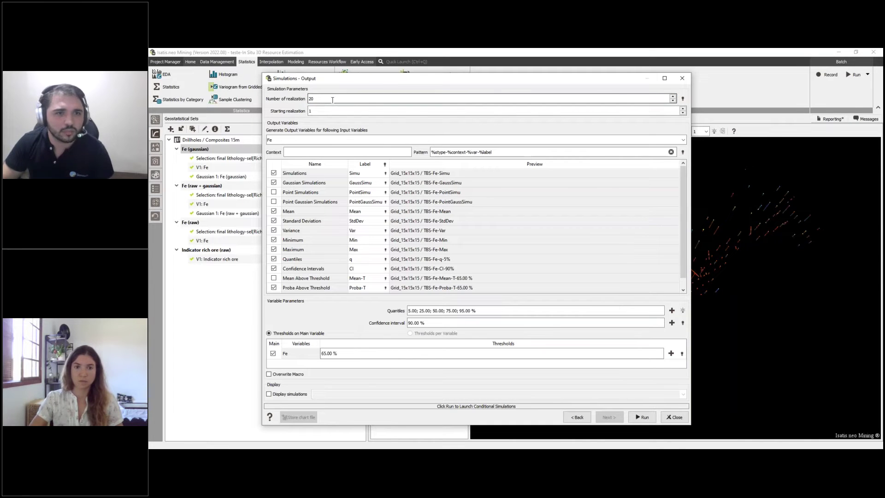
{"action": "left_click", "coordinate": [330, 175]}
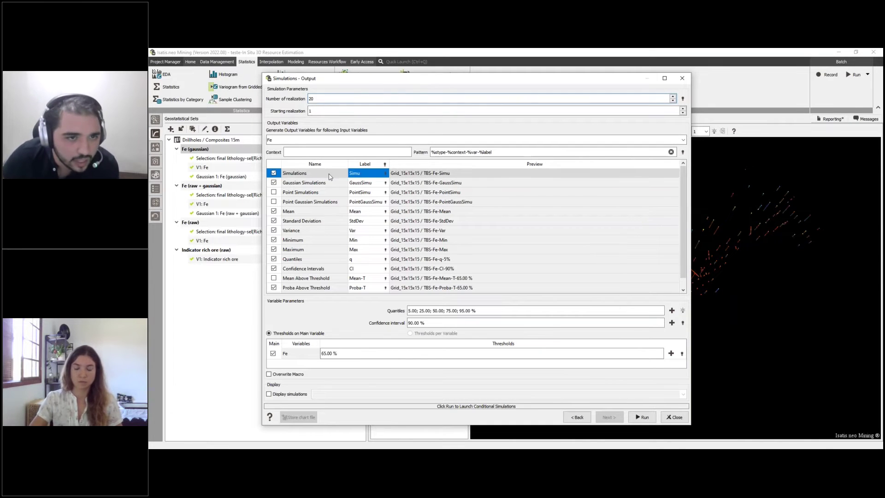
{"action": "left_click", "coordinate": [309, 289], "text": "shift"}
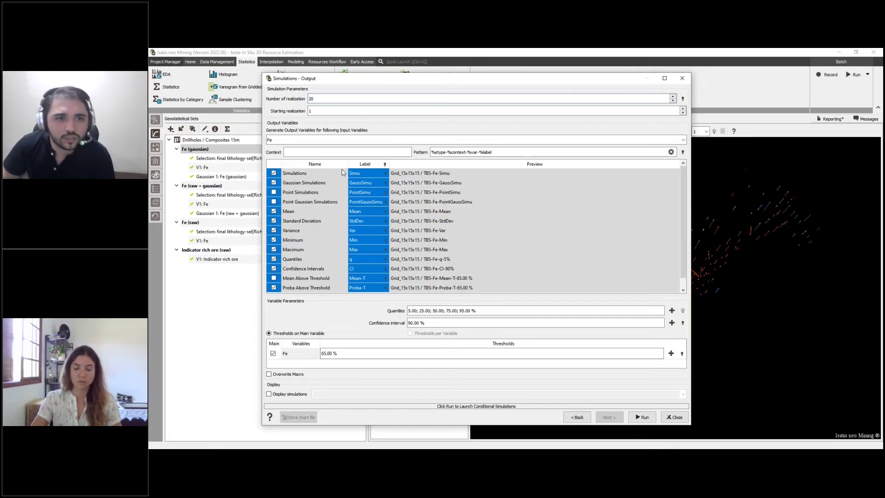
{"action": "left_click", "coordinate": [338, 151]}
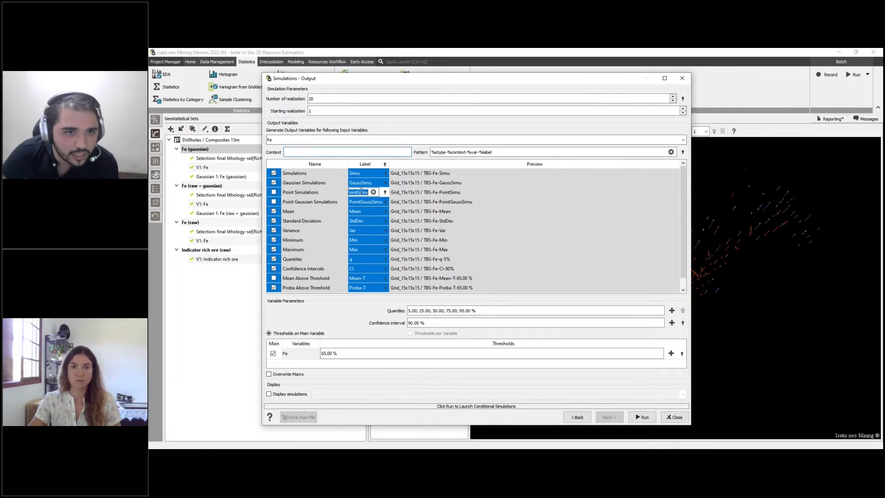
{"action": "left_click", "coordinate": [418, 210]}
{"action": "left_click", "coordinate": [304, 181]}
{"action": "left_click", "coordinate": [308, 176]}
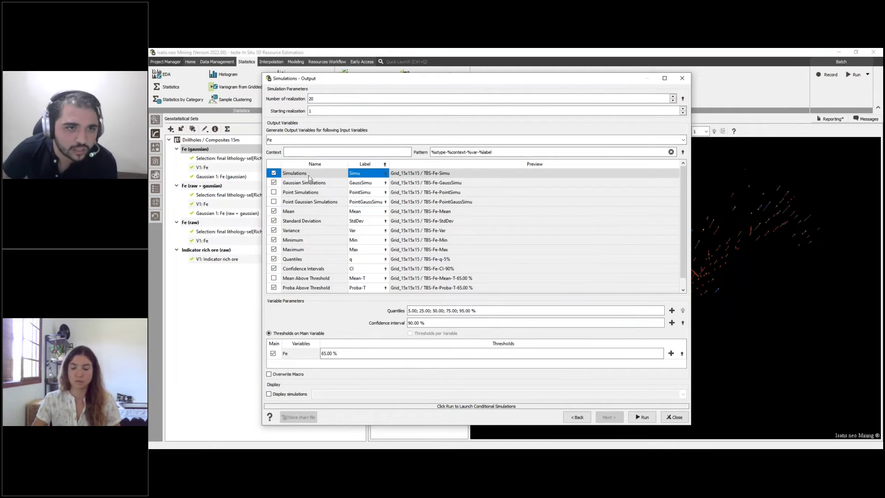
{"action": "left_click", "coordinate": [445, 184]}
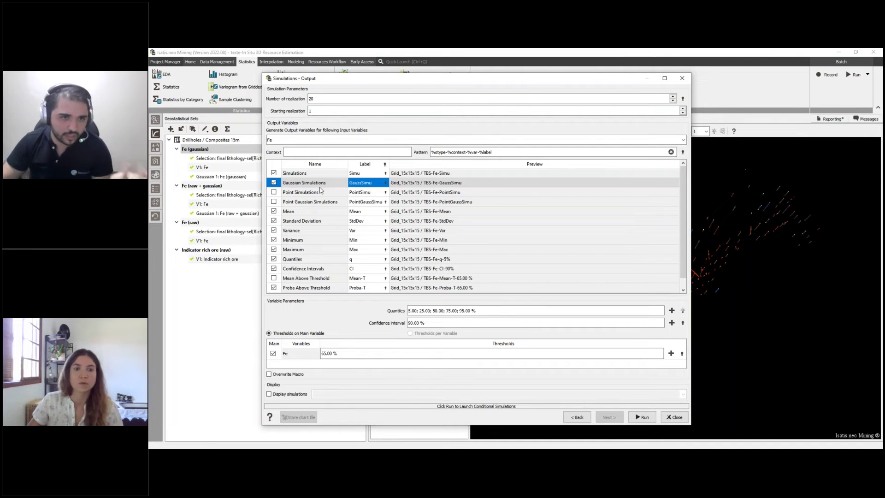
Step: Review the mean, standard deviation, variance, minimum and maximum output variables against the number of realizations
{"action": "left_click", "coordinate": [303, 214]}
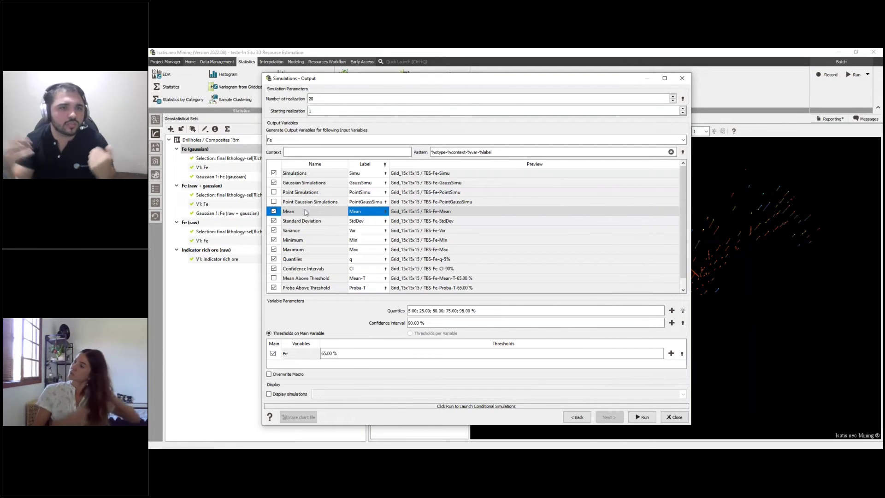
{"action": "left_click_drag", "start_coordinate": [319, 99], "coordinate": [288, 98]}
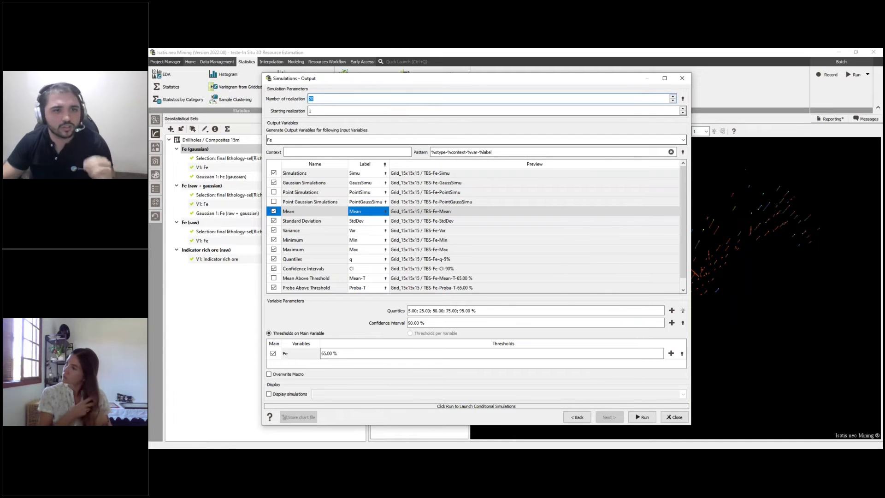
{"action": "left_click", "coordinate": [313, 221]}
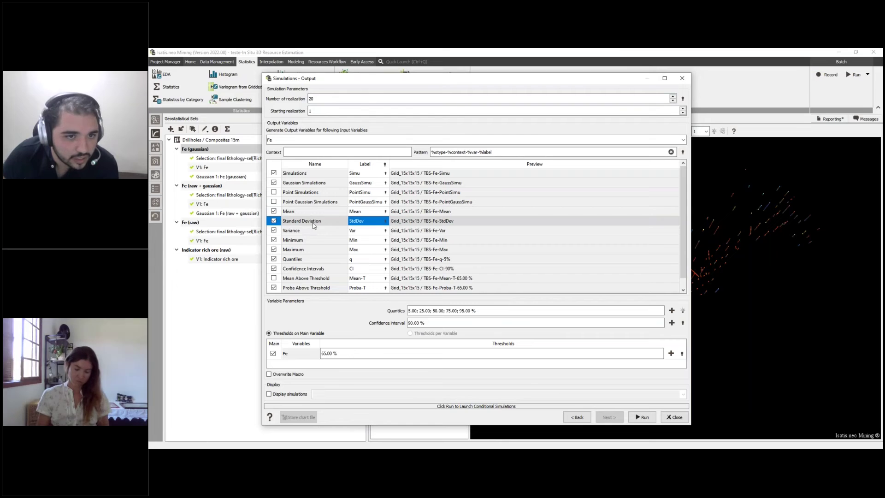
{"action": "left_click", "coordinate": [310, 233]}
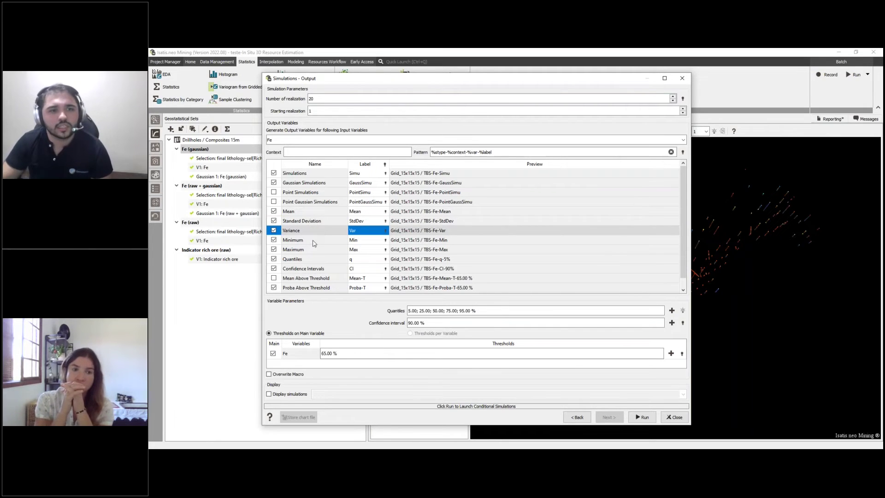
{"action": "left_click", "coordinate": [314, 241]}
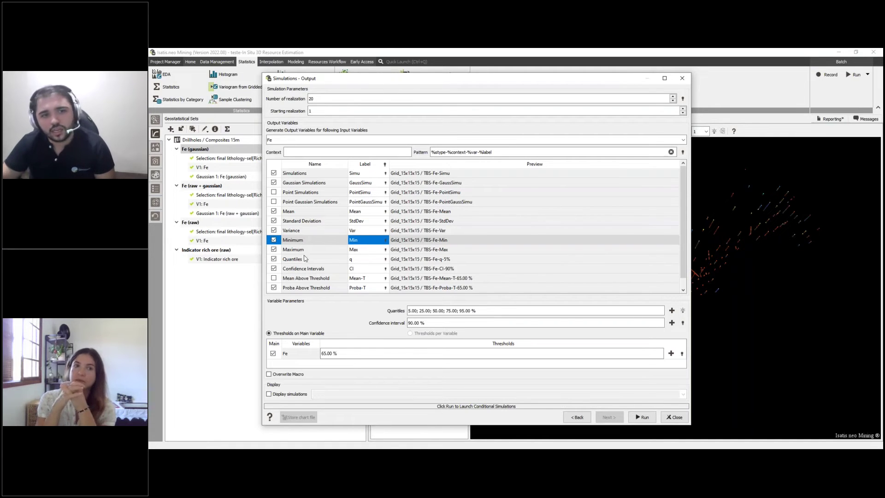
{"action": "left_click", "coordinate": [313, 253]}
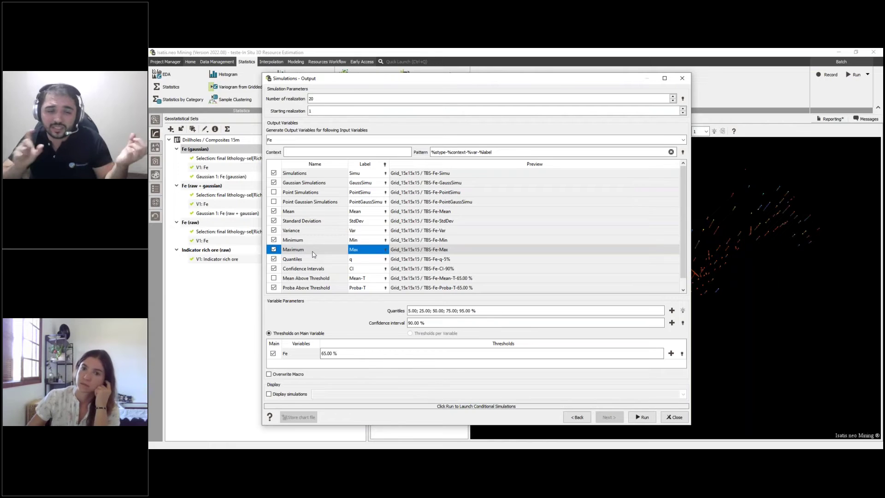
{"action": "left_click", "coordinate": [336, 243]}
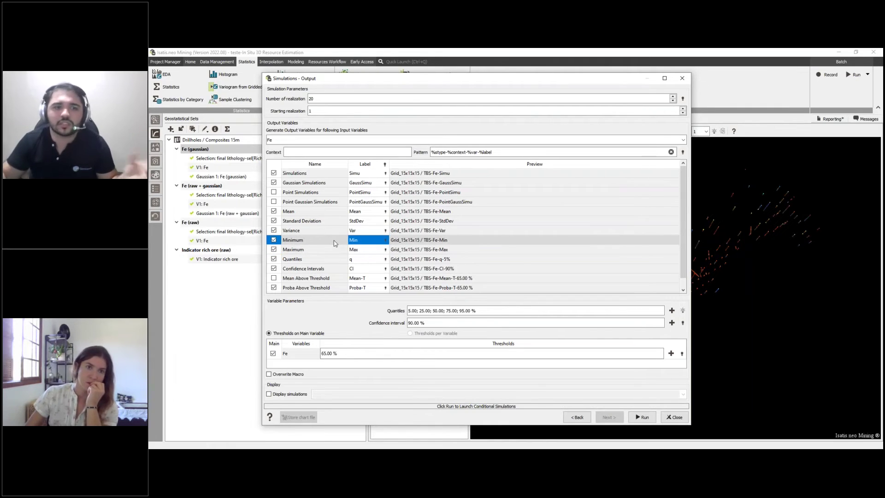
Step: Check the quantiles, confidence intervals and probability above threshold outputs, and close the simulation setup without running it
{"action": "left_click", "coordinate": [304, 261]}
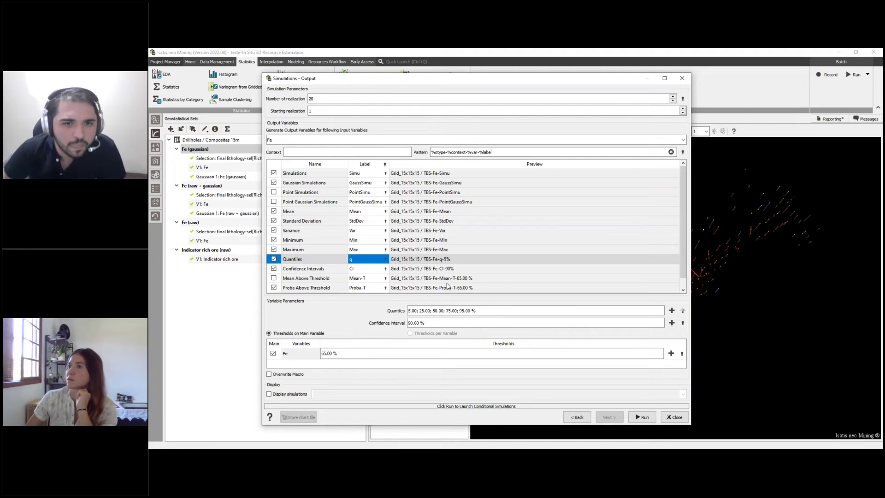
{"action": "left_click", "coordinate": [316, 271]}
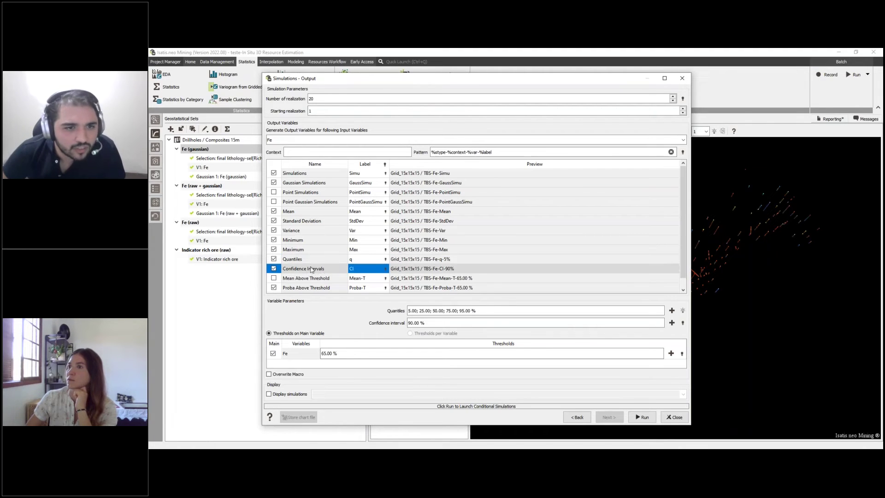
{"action": "scroll", "coordinate": [445, 277], "scroll_direction": "down", "scroll_amount": 1}
{"action": "left_click", "coordinate": [445, 278]}
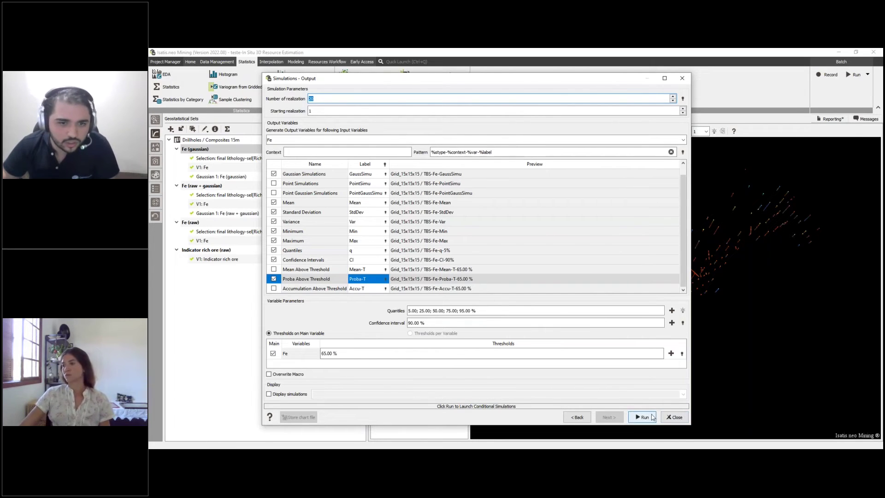
{"action": "left_click", "coordinate": [676, 417]}
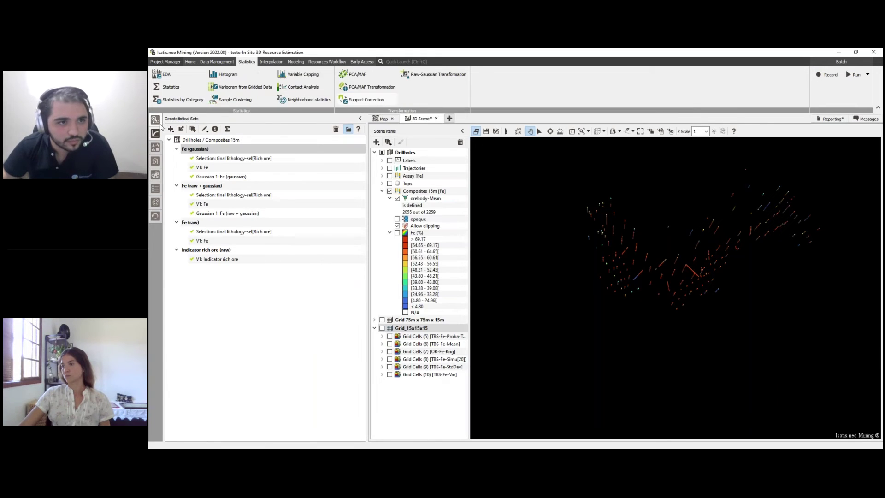
Step: Show the project data, expand Grid_15x15x15, and select all its stored TBS-Fe simulation variables from TBS-Fe-CI to TBS-Fe-Var
{"action": "left_click", "coordinate": [159, 122]}
{"action": "left_click", "coordinate": [177, 173]}
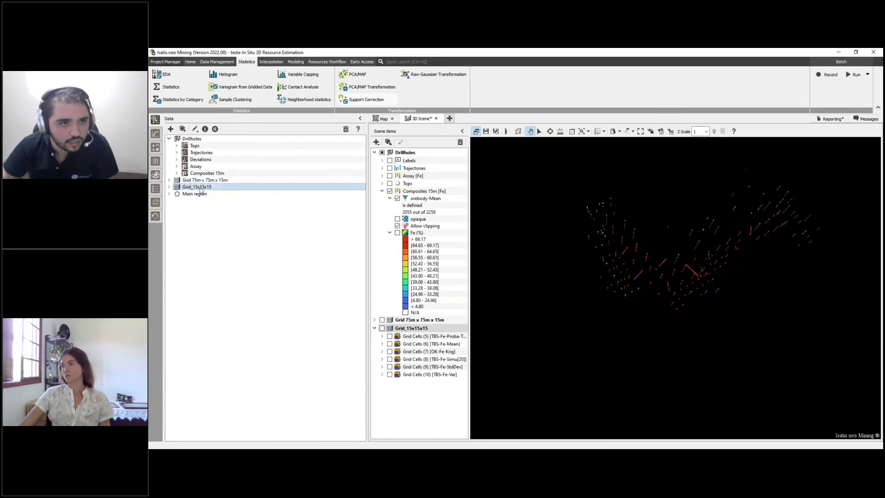
{"action": "left_click", "coordinate": [199, 187]}
{"action": "left_click", "coordinate": [168, 187]}
{"action": "left_click", "coordinate": [199, 262]}
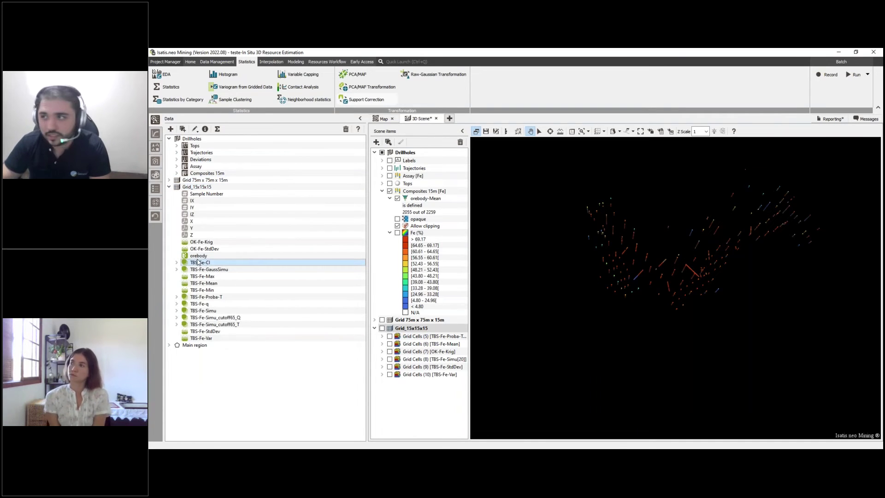
{"action": "left_click", "coordinate": [210, 339], "text": "shift"}
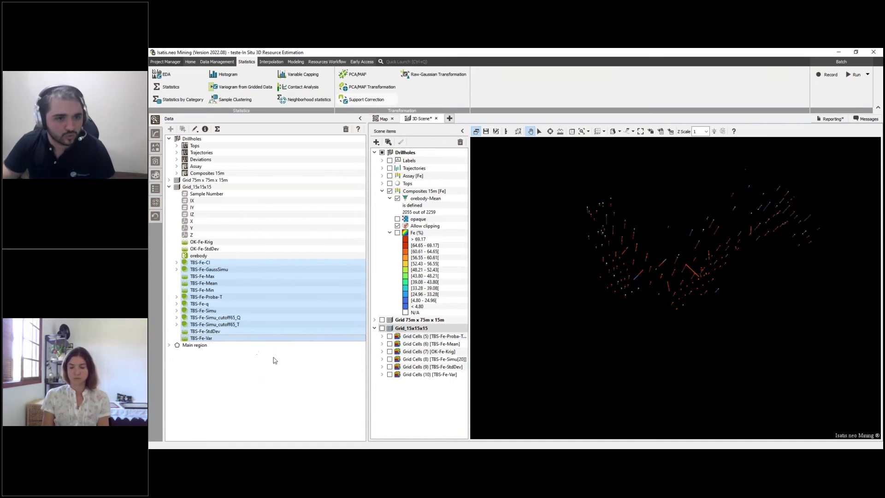
Step: Collapse the Drillholes scene items, expand the TBS-Fe-Simu variable, and add realization TBS-Fe-Simu[1] to the 3D Scene
{"action": "left_click", "coordinate": [382, 191]}
{"action": "left_click", "coordinate": [374, 152]}
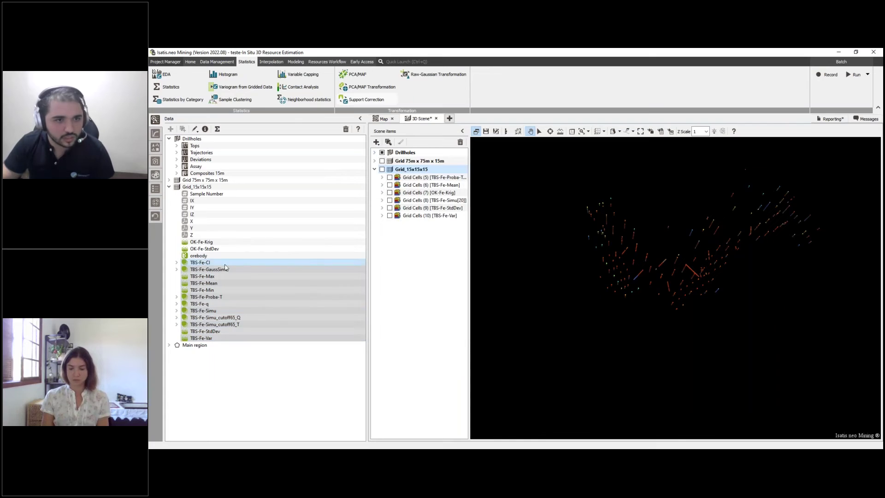
{"action": "left_click", "coordinate": [291, 270]}
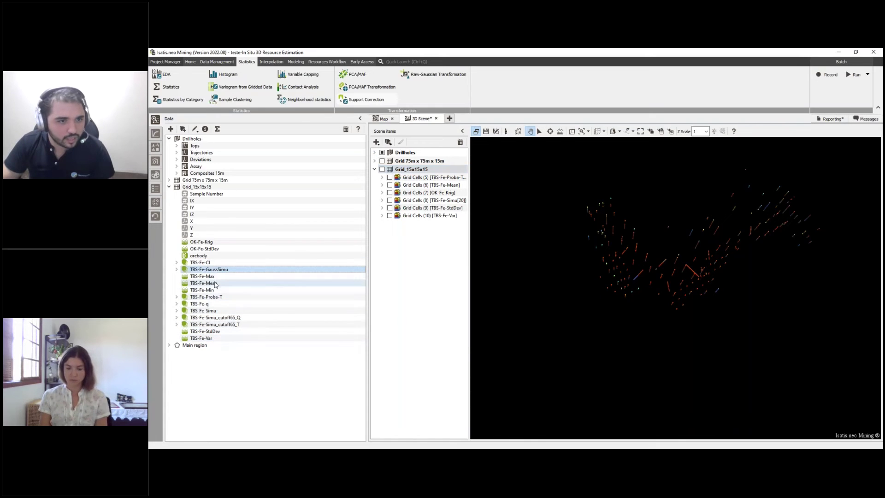
{"action": "left_click", "coordinate": [221, 311]}
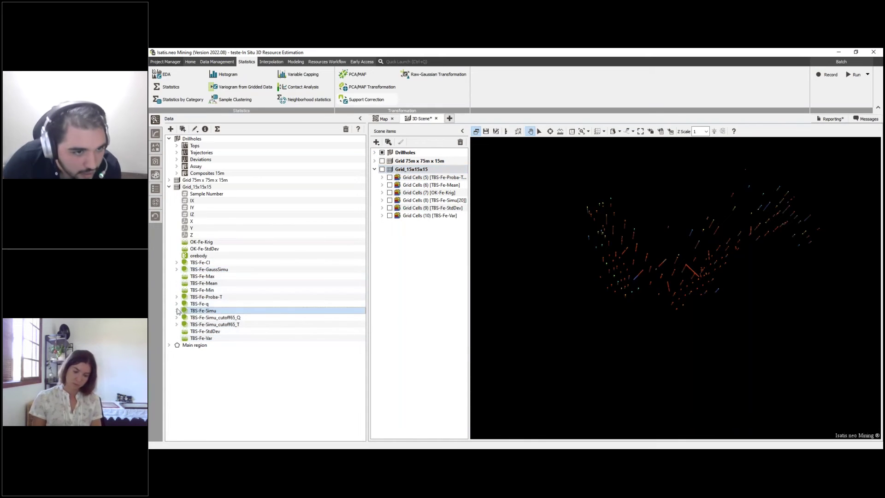
{"action": "left_click", "coordinate": [177, 311]}
{"action": "left_click", "coordinate": [226, 318]}
{"action": "left_click_drag", "start_coordinate": [226, 318], "coordinate": [415, 297]}
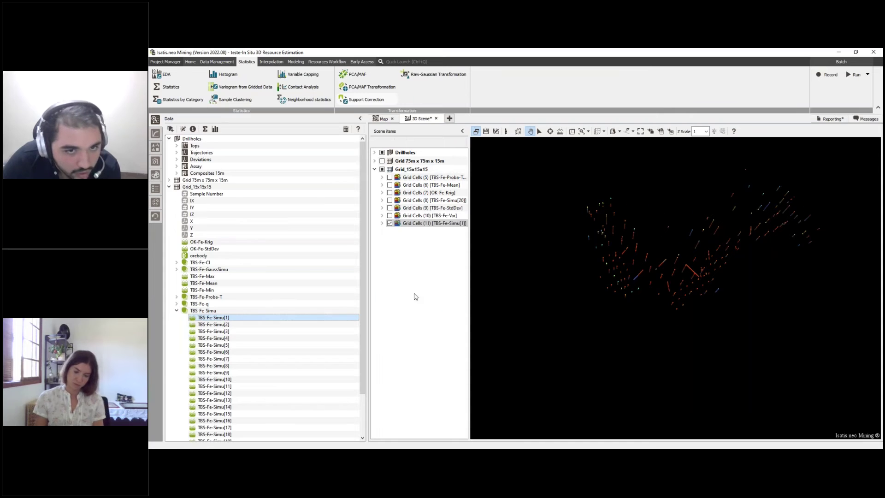
Step: Open the layer properties of the new TBS-Fe-Simu[1] grid cells and apply the Ferro color scale
{"action": "double_click", "coordinate": [433, 223]}
{"action": "left_click_drag", "start_coordinate": [535, 156], "coordinate": [463, 161]}
{"action": "left_click_drag", "start_coordinate": [781, 151], "coordinate": [511, 233]}
{"action": "left_click", "coordinate": [431, 229]}
{"action": "left_click", "coordinate": [524, 239]}
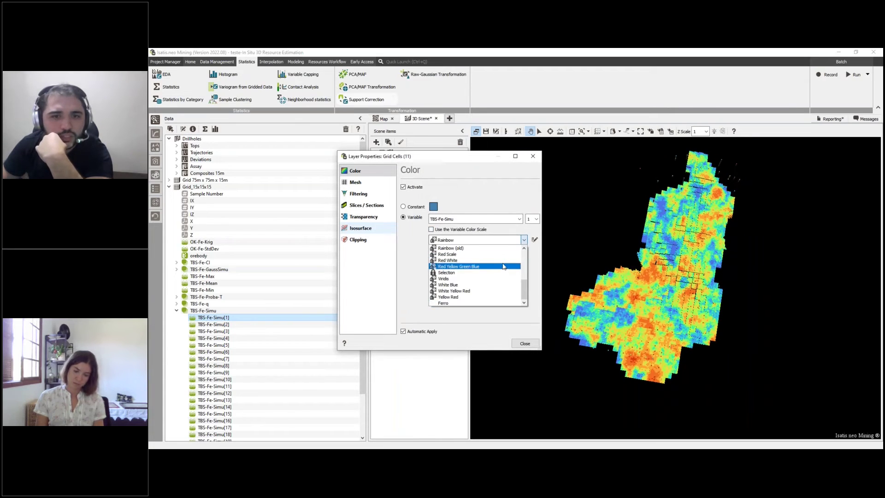
{"action": "left_click", "coordinate": [468, 303]}
{"action": "left_click_drag", "start_coordinate": [680, 279], "coordinate": [575, 243]}
Step: Display TBS-Fe-Simu realizations 18, 17, 16, 15 and 14 one after another to compare their Fe distribution in the orebody
{"action": "left_click", "coordinate": [535, 218]}
{"action": "scroll", "coordinate": [530, 249], "scroll_direction": "down", "scroll_amount": 3}
{"action": "left_click", "coordinate": [530, 263]}
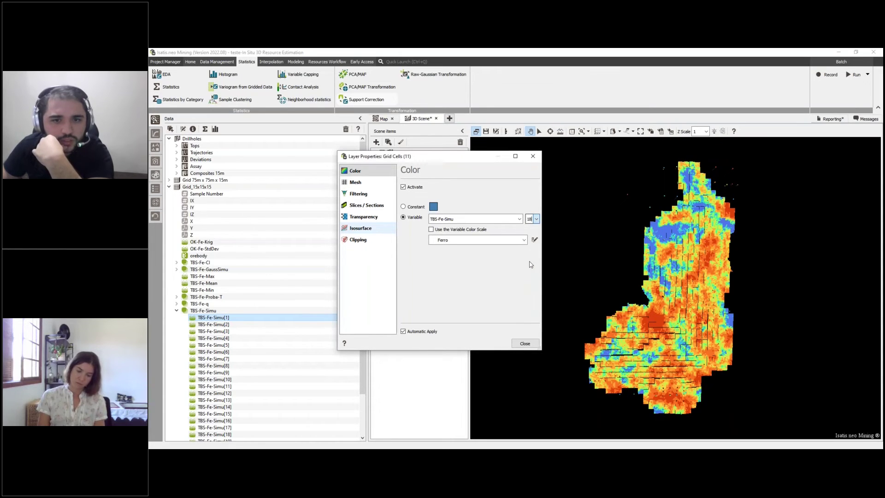
{"action": "left_click", "coordinate": [536, 219]}
{"action": "left_click", "coordinate": [532, 257]}
{"action": "left_click", "coordinate": [536, 219]}
{"action": "left_click", "coordinate": [530, 251]}
{"action": "left_click", "coordinate": [537, 220]}
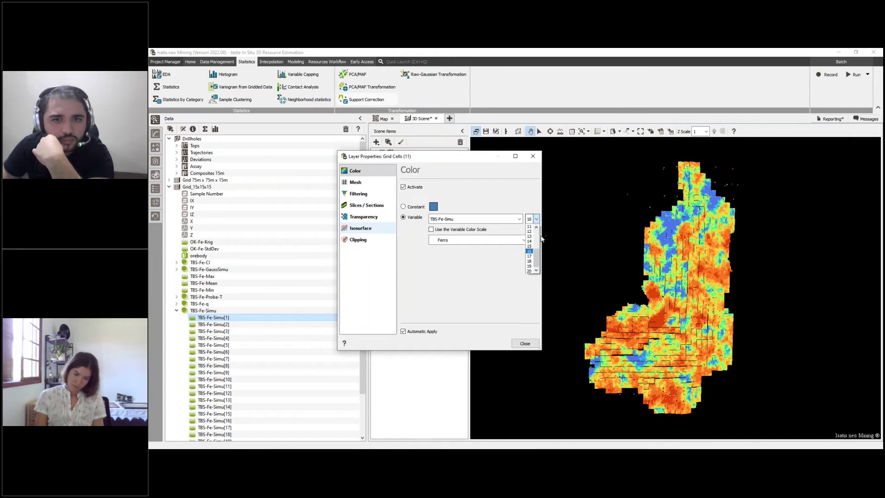
{"action": "left_click", "coordinate": [530, 247]}
{"action": "left_click", "coordinate": [536, 219]}
{"action": "left_click", "coordinate": [529, 241]}
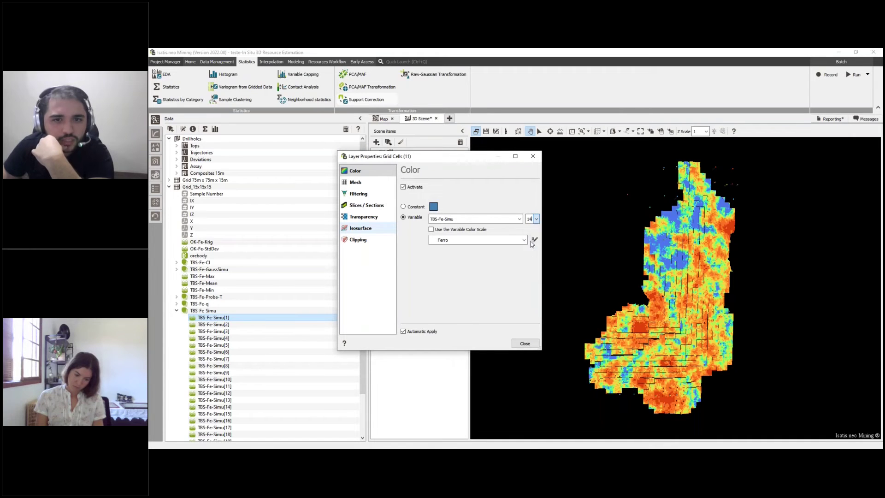
{"action": "left_click", "coordinate": [535, 221]}
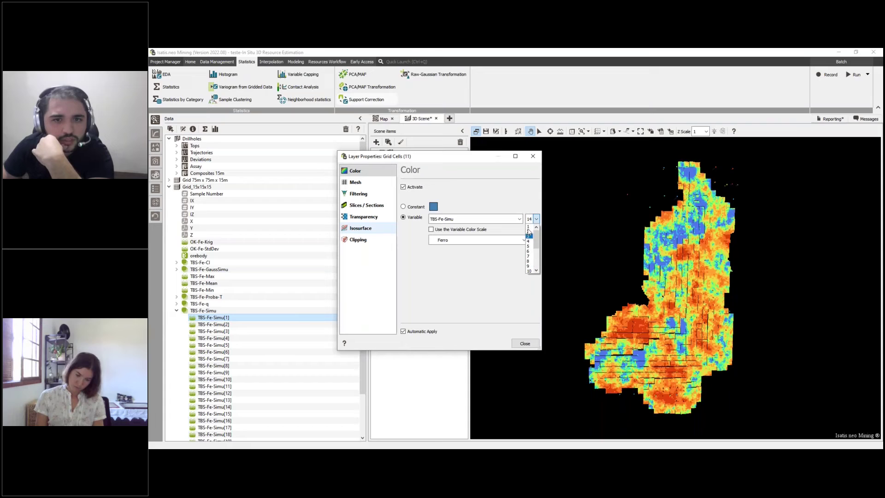
{"action": "left_click", "coordinate": [536, 219]}
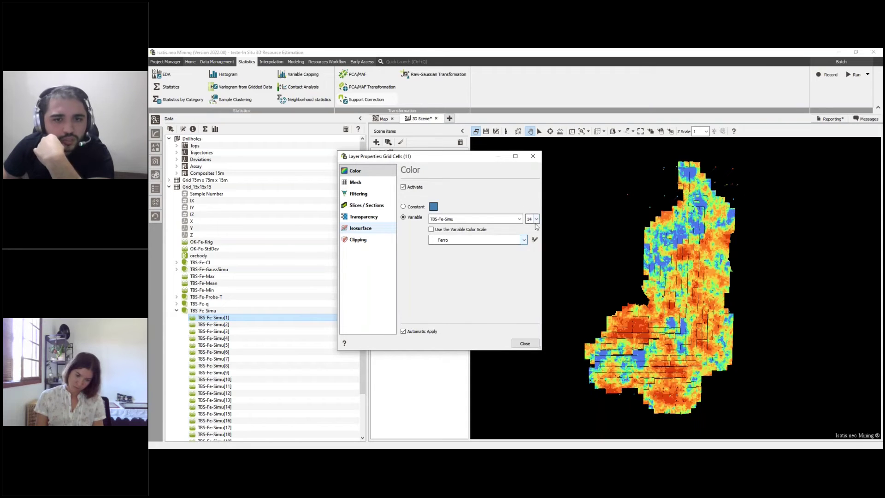
{"action": "left_click", "coordinate": [524, 240]}
{"action": "scroll", "coordinate": [479, 272], "scroll_direction": "up", "scroll_amount": 4}
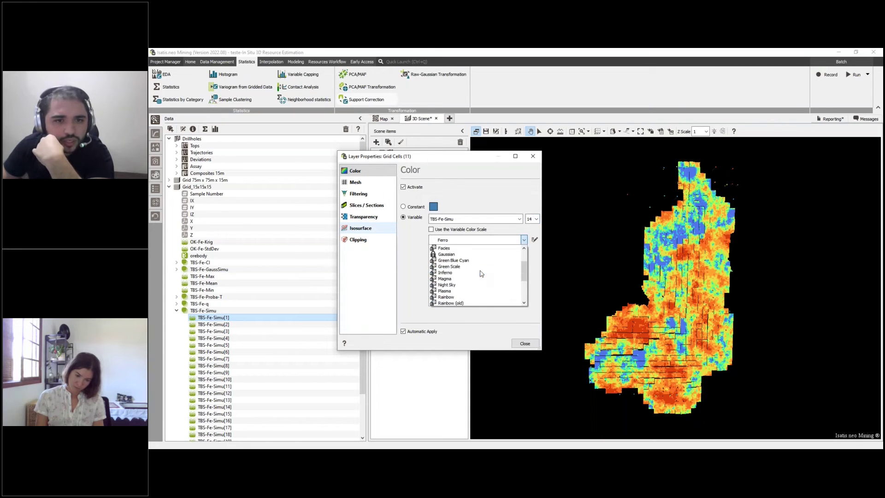
{"action": "left_click", "coordinate": [497, 184]}
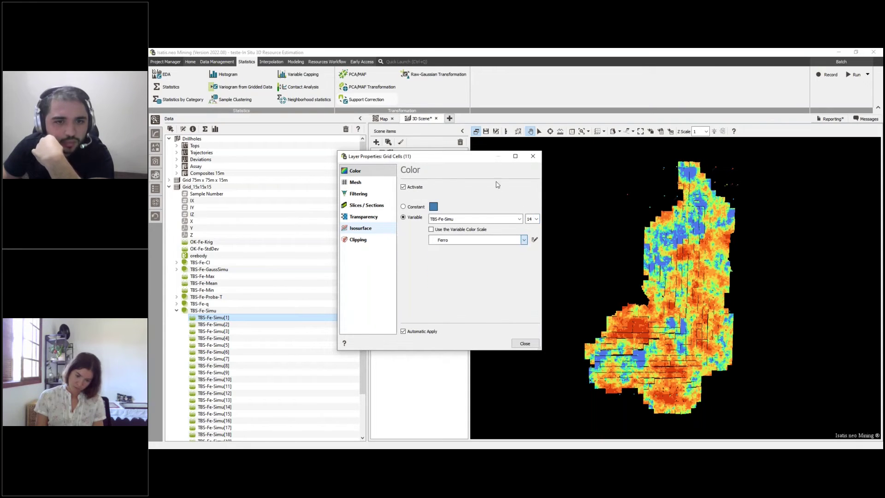
Step: Color the grid cells by the TBS-Fe-Mean variable and examine the block model up close
{"action": "left_click", "coordinate": [521, 218]}
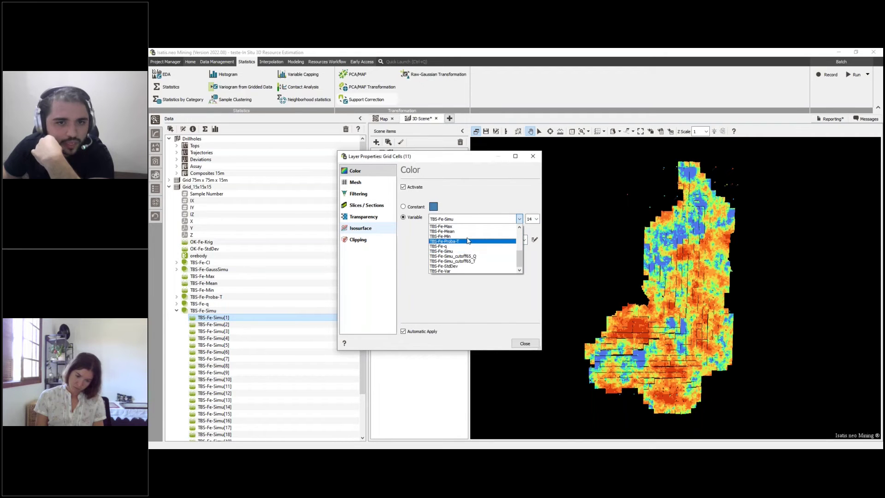
{"action": "left_click", "coordinate": [463, 230]}
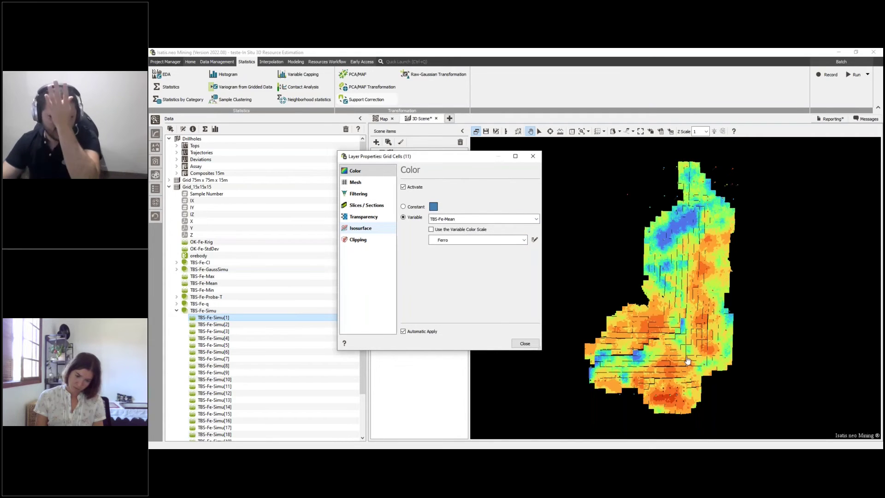
{"action": "scroll", "coordinate": [680, 225], "scroll_direction": "up", "scroll_amount": 5}
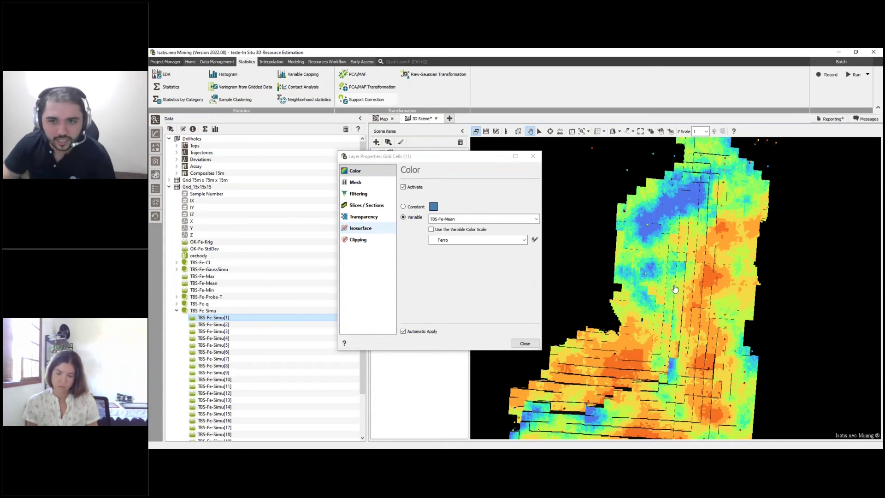
Step: Expand the TBS-Fe-Mean grid cells layer in the scene items to show its color legend beside the block model
{"action": "left_click_drag", "start_coordinate": [726, 408], "coordinate": [677, 289]}
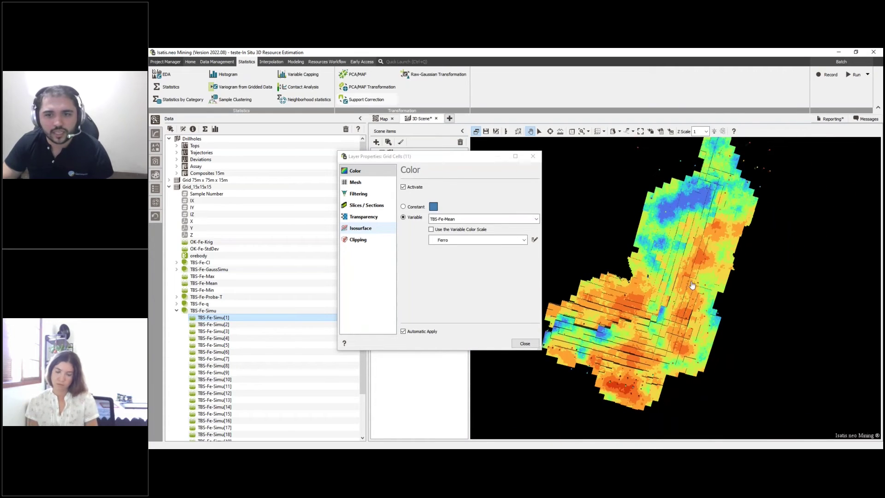
{"action": "left_click_drag", "start_coordinate": [433, 156], "coordinate": [327, 310]}
{"action": "left_click", "coordinate": [381, 233]}
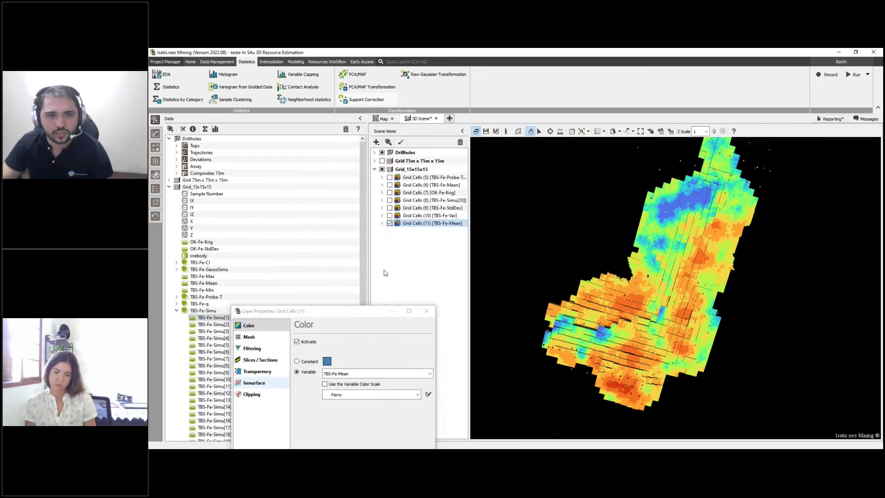
{"action": "left_click", "coordinate": [381, 223]}
{"action": "left_click_drag", "start_coordinate": [347, 314], "coordinate": [253, 137]}
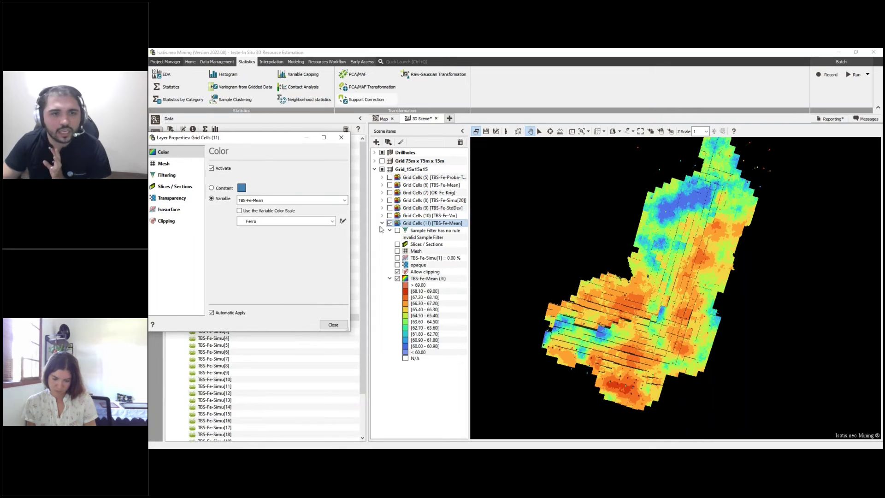
Step: Color the grid cells by the TBS-Fe-Var variable using the variable's own color scale
{"action": "left_click", "coordinate": [344, 200]}
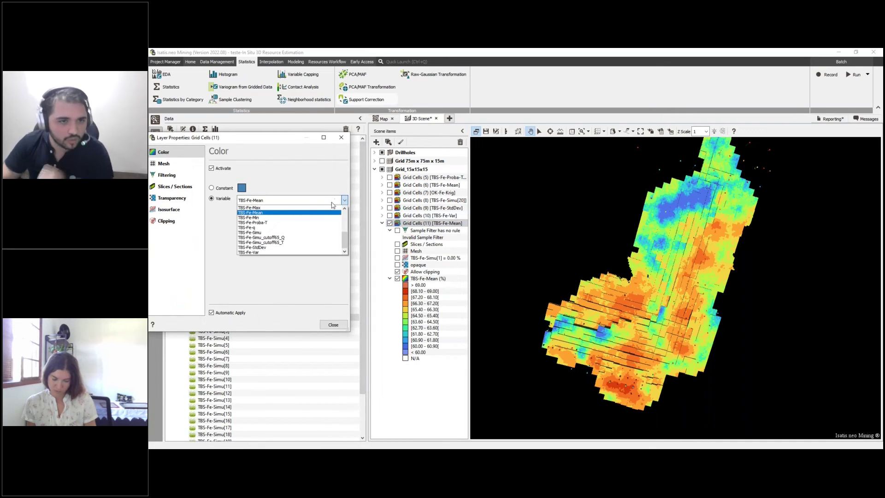
{"action": "left_click", "coordinate": [266, 253]}
{"action": "left_click", "coordinate": [239, 210]}
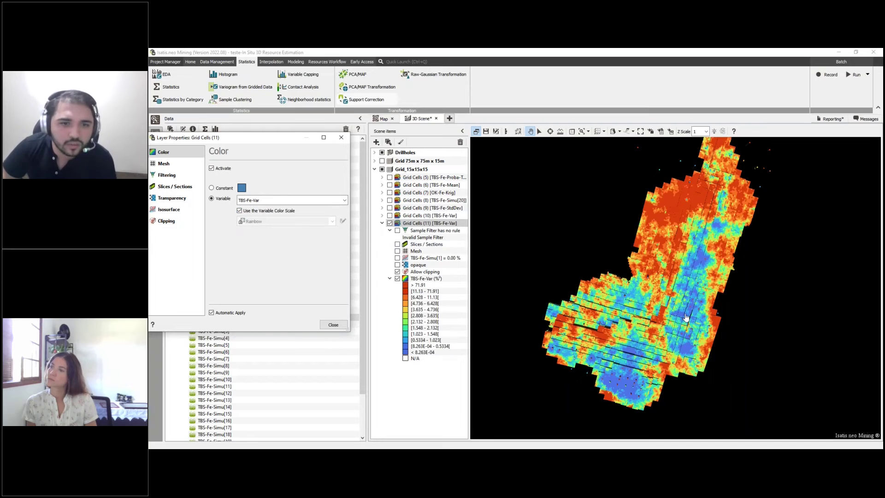
Step: Examine the Fe variance across the orebody from several angles, comparing its high- and low-variance zones up close
{"action": "left_click_drag", "start_coordinate": [737, 182], "coordinate": [689, 168]}
{"action": "left_click_drag", "start_coordinate": [698, 302], "coordinate": [678, 182]}
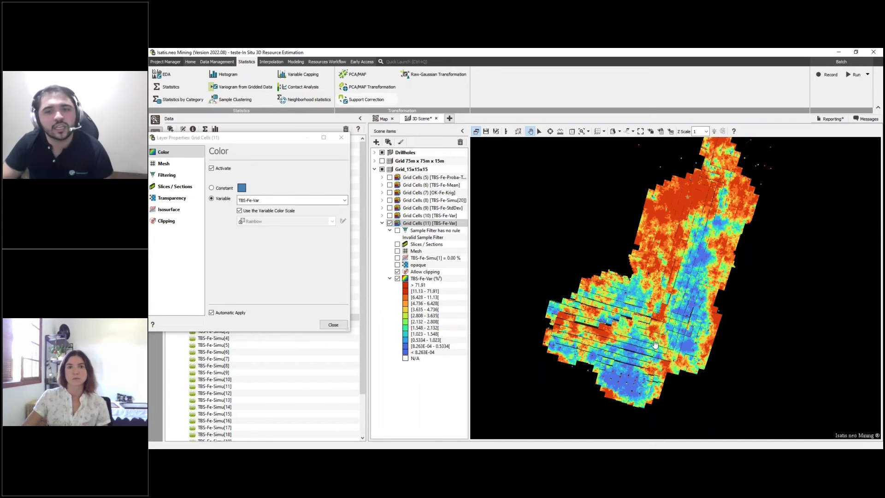
{"action": "left_click_drag", "start_coordinate": [652, 329], "coordinate": [698, 176]}
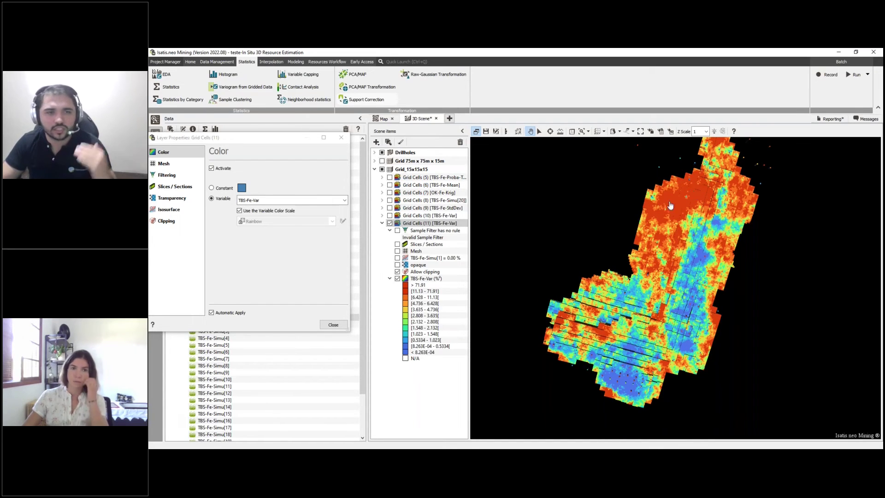
{"action": "left_click_drag", "start_coordinate": [225, 140], "coordinate": [247, 129]}
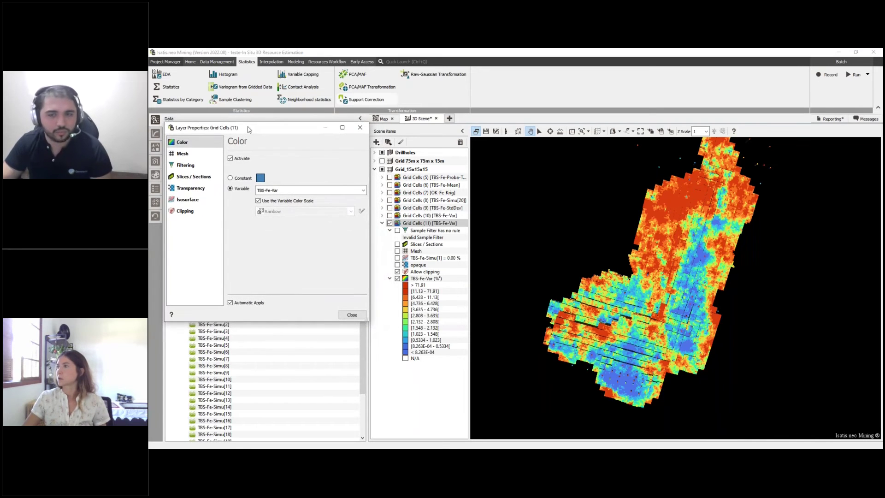
{"action": "left_click_drag", "start_coordinate": [747, 242], "coordinate": [742, 311]}
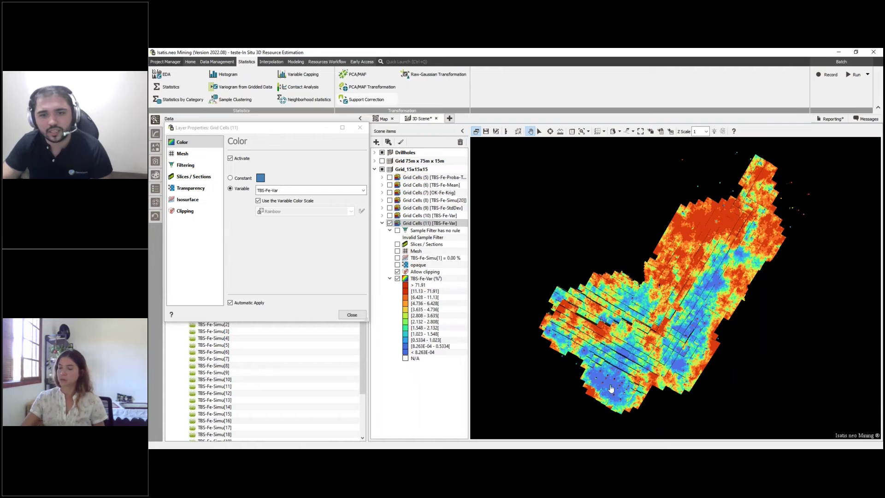
{"action": "left_click_drag", "start_coordinate": [626, 371], "coordinate": [608, 346]}
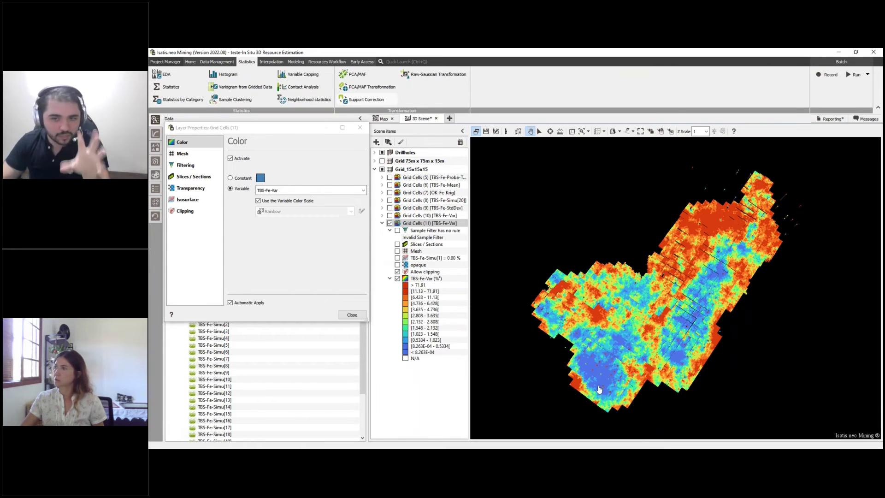
{"action": "scroll", "coordinate": [644, 358], "scroll_direction": "up", "scroll_amount": 5}
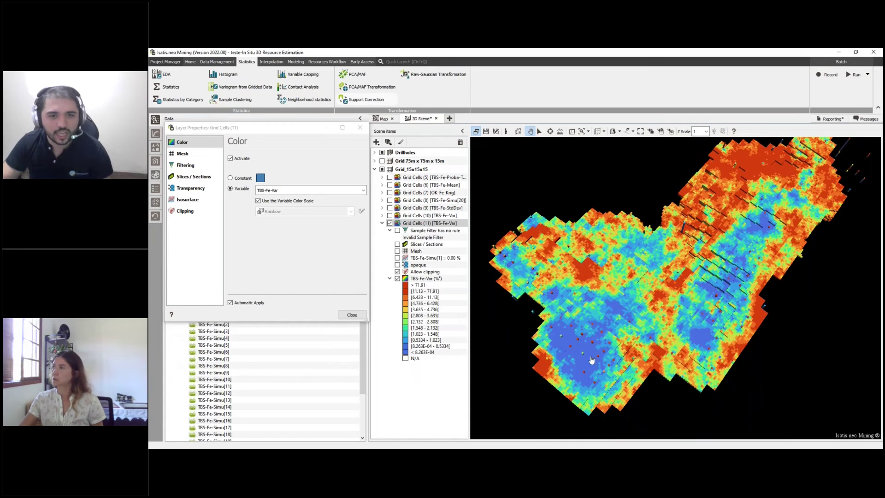
{"action": "left_click_drag", "start_coordinate": [656, 283], "coordinate": [724, 256]}
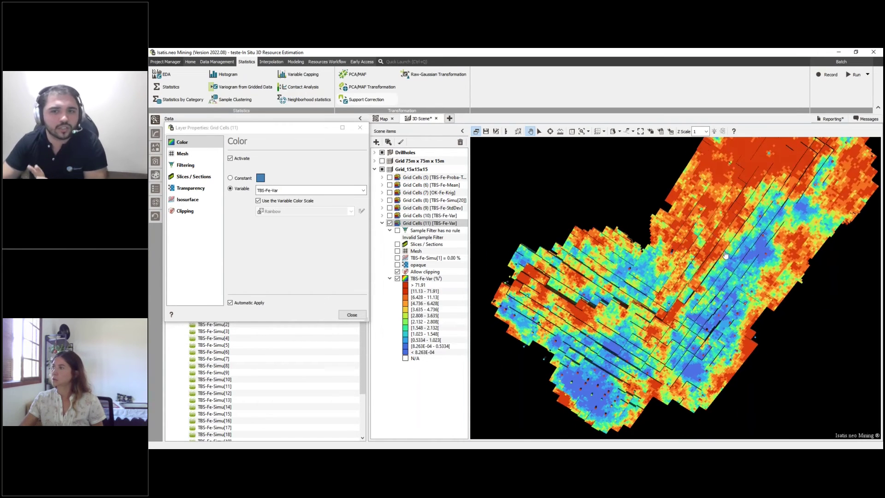
{"action": "scroll", "coordinate": [727, 272], "scroll_direction": "down", "scroll_amount": 3}
{"action": "scroll", "coordinate": [727, 272], "scroll_direction": "up", "scroll_amount": 3}
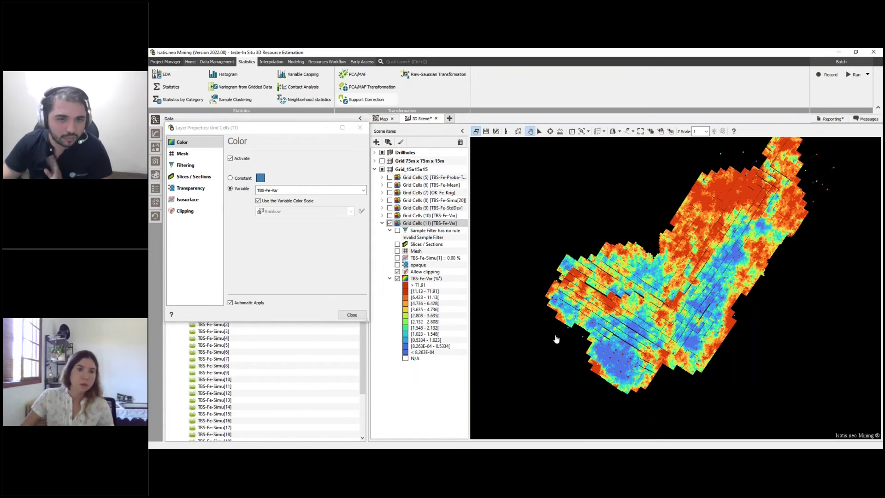
Step: Close the layer properties and collapse the TBS-Fe-Var grid cells layer in the scene items
{"action": "left_click", "coordinate": [351, 314]}
{"action": "left_click", "coordinate": [381, 223]}
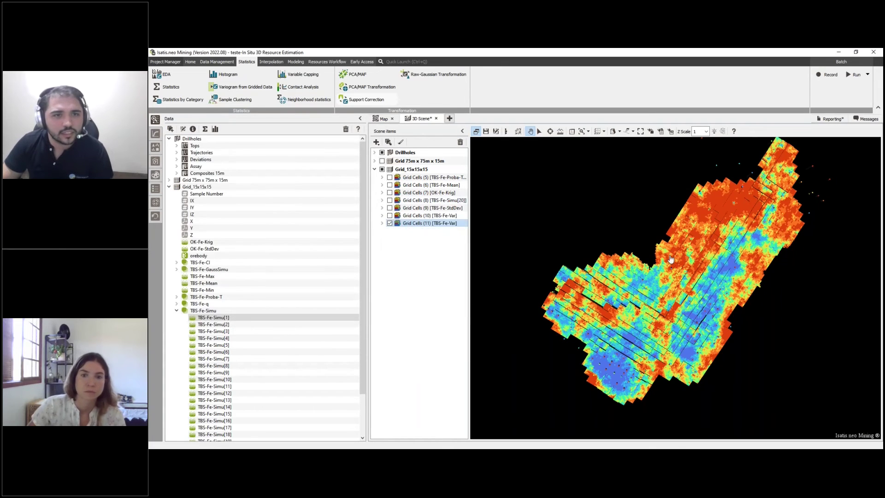
{"action": "left_click_drag", "start_coordinate": [778, 243], "coordinate": [514, 188]}
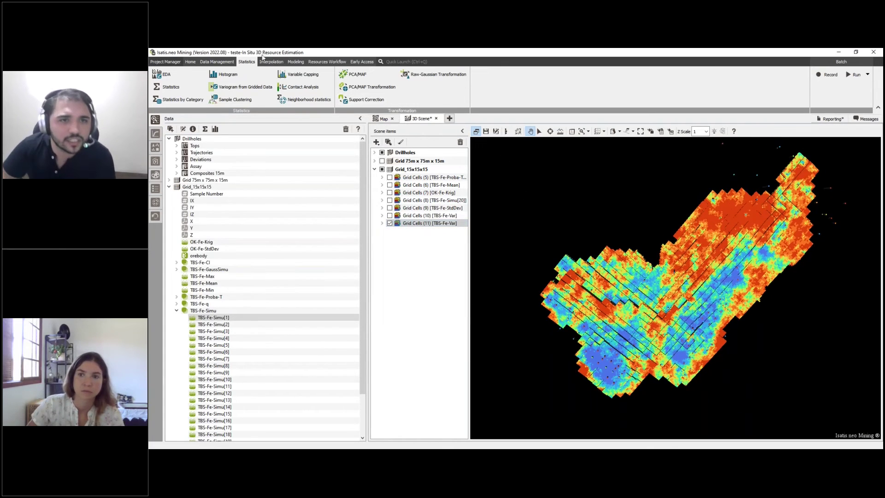
Step: Run Simulation Validation with macro variable TBS-Fe-GaussSimu against sample variable Fe (gaussian), and maximize its window
{"action": "left_click", "coordinate": [270, 62]}
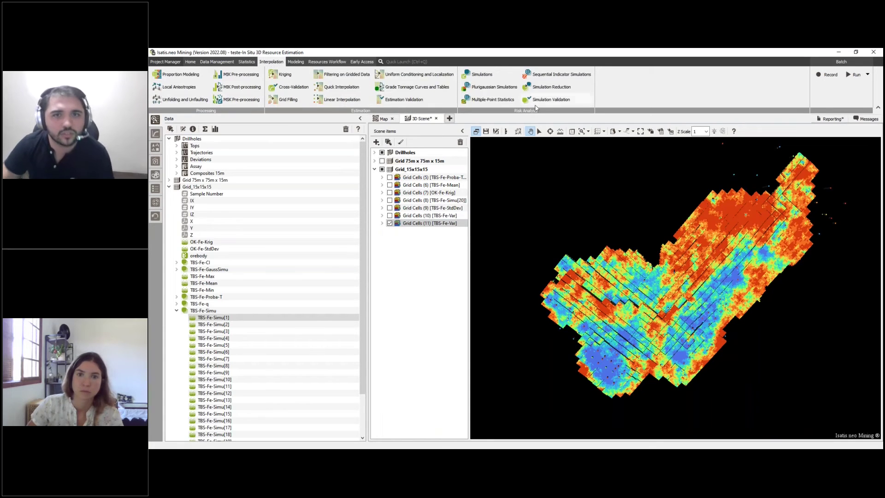
{"action": "left_click", "coordinate": [566, 99]}
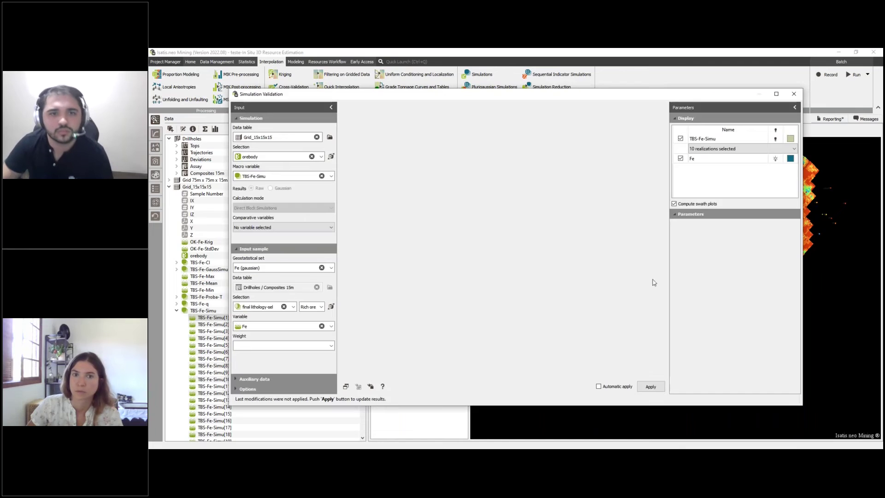
{"action": "left_click", "coordinate": [330, 176]}
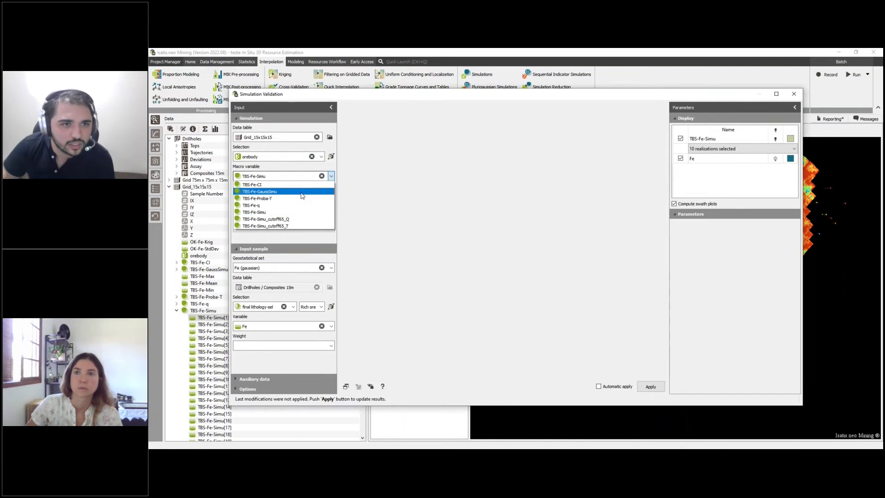
{"action": "left_click", "coordinate": [259, 191]}
{"action": "left_click", "coordinate": [330, 324]}
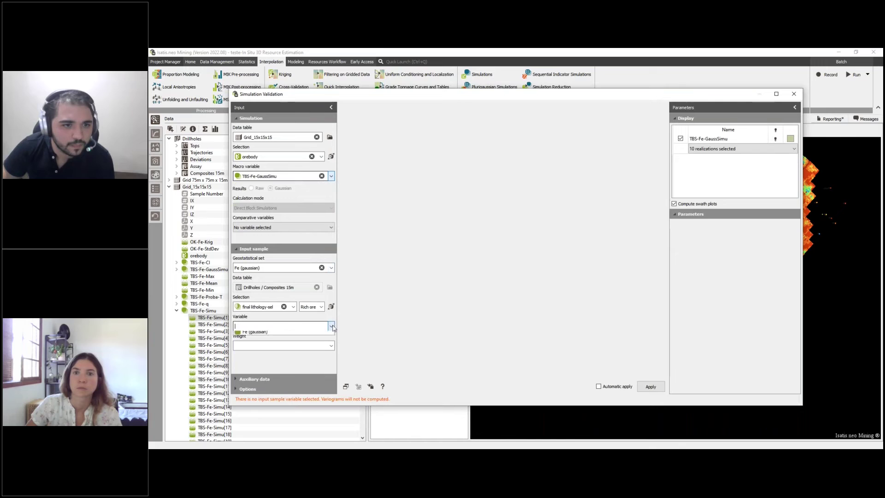
{"action": "left_click", "coordinate": [258, 336]}
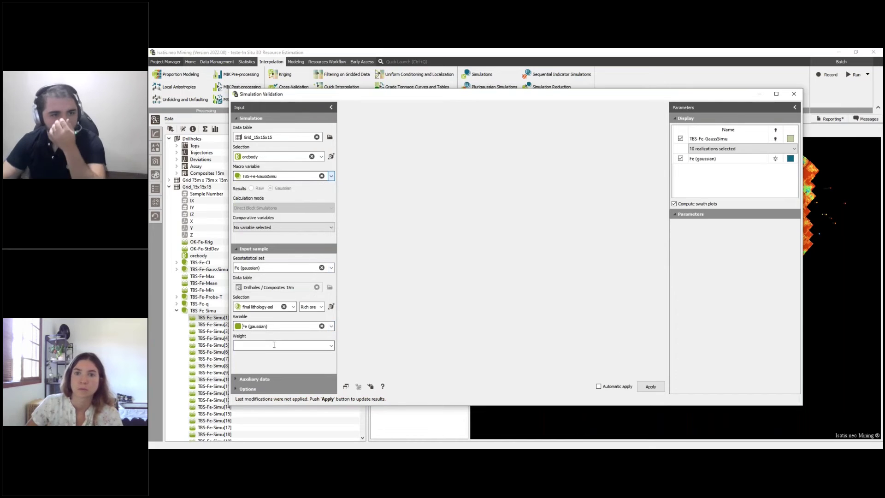
{"action": "left_click", "coordinate": [659, 391]}
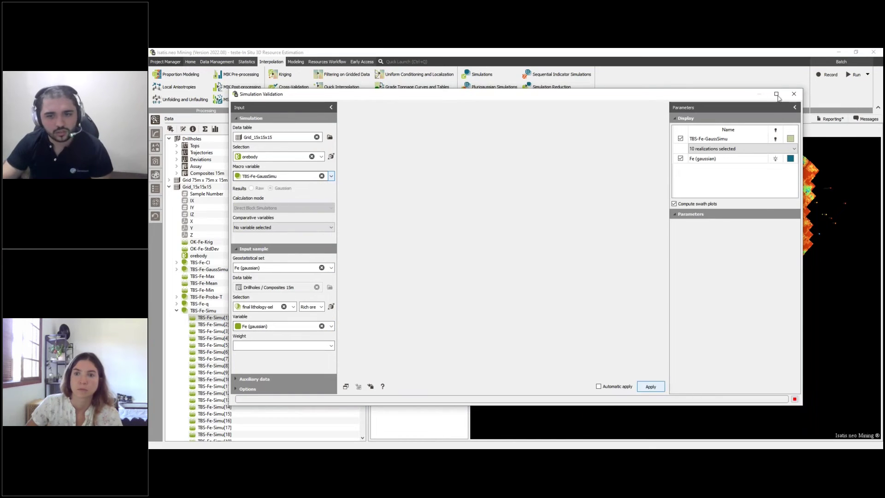
{"action": "left_click", "coordinate": [777, 94]}
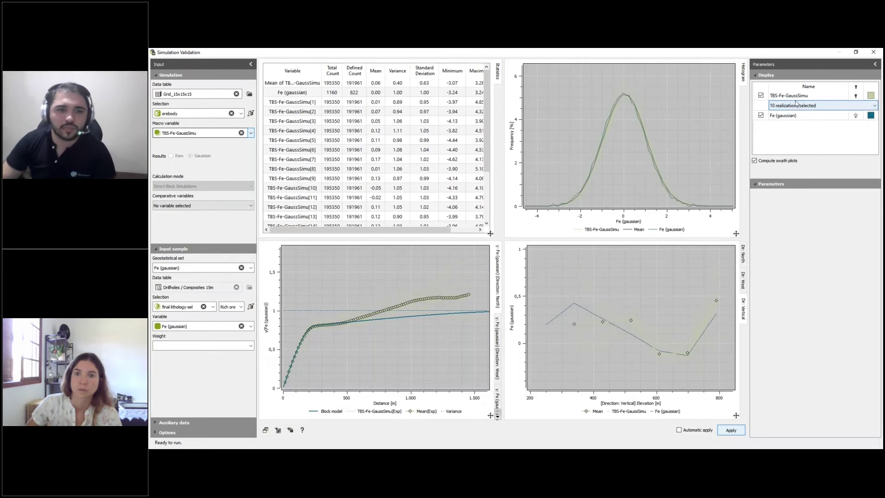
Step: Include all 20 TBS-Fe-GaussSimu realizations in the validation display and recompute the results
{"action": "left_click", "coordinate": [788, 106]}
{"action": "left_click", "coordinate": [776, 118]}
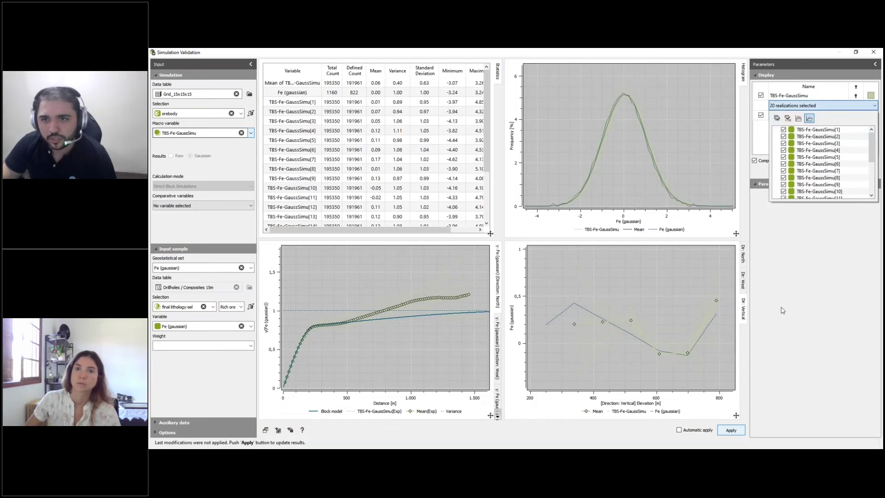
{"action": "left_click", "coordinate": [733, 433]}
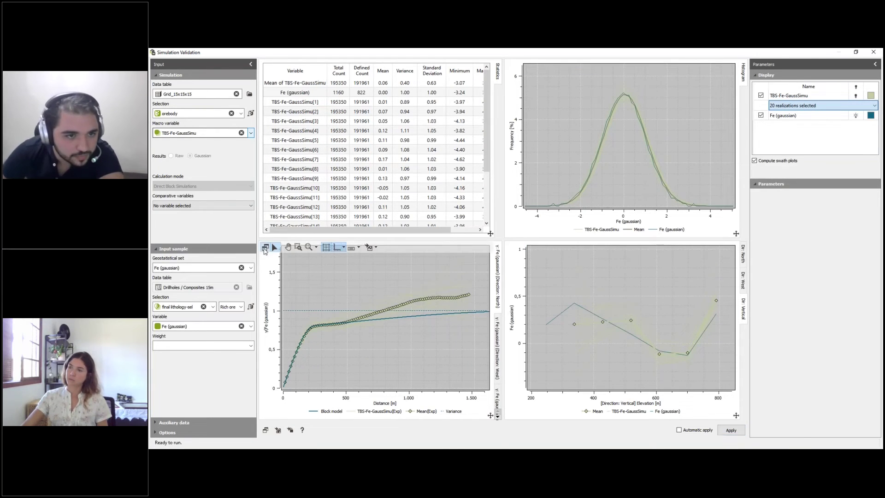
Step: Enlarge the North-direction Fe (gaussian) variogram in its own window and highlight individual realizations to compare them with the mean and model, then clear the highlight
{"action": "left_click", "coordinate": [265, 247]}
{"action": "double_click", "coordinate": [597, 245]}
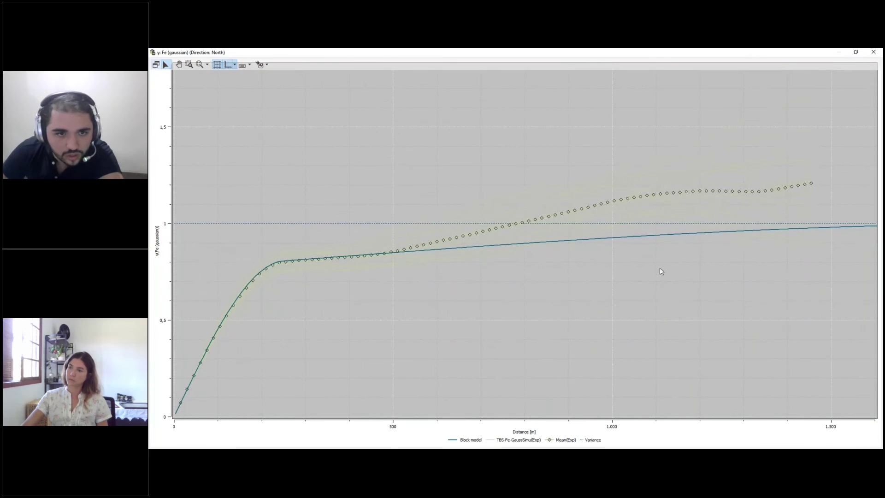
{"action": "left_click", "coordinate": [424, 225]}
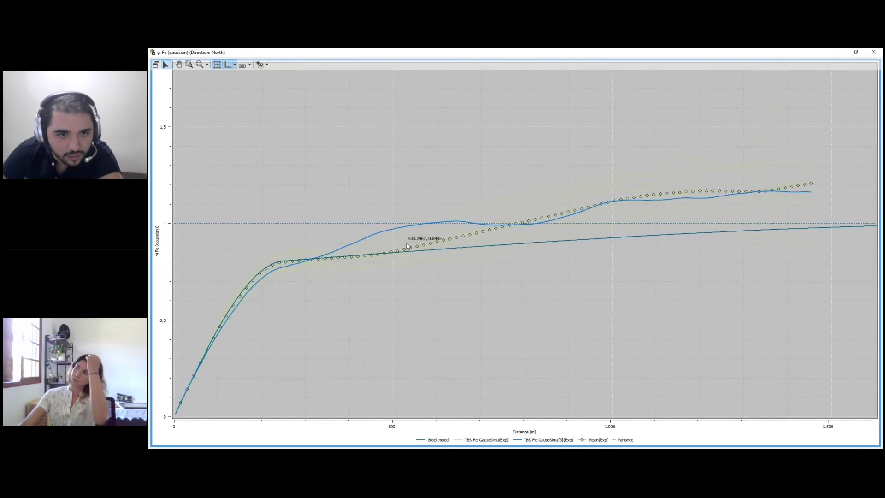
{"action": "left_click", "coordinate": [408, 222]}
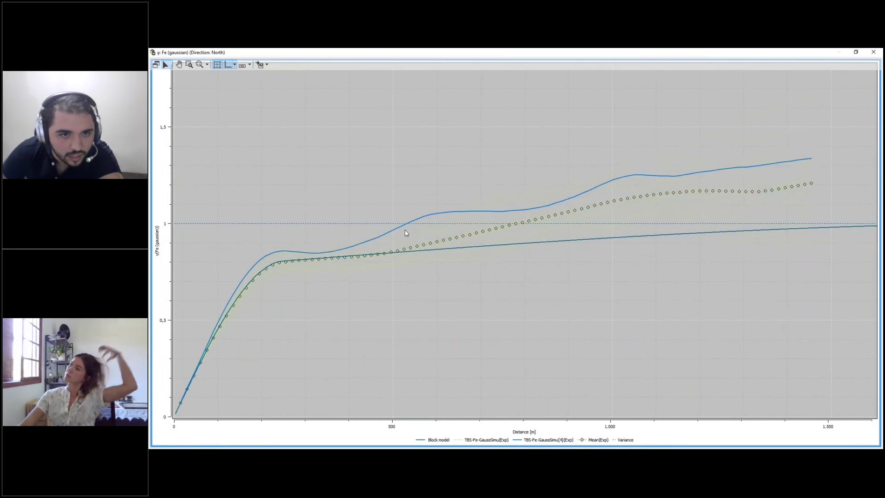
{"action": "left_click", "coordinate": [407, 234]}
{"action": "left_click", "coordinate": [409, 248]}
{"action": "left_click", "coordinate": [408, 249]}
{"action": "left_click", "coordinate": [407, 253]}
{"action": "scroll", "coordinate": [405, 257], "scroll_direction": "up", "scroll_amount": 4}
{"action": "scroll", "coordinate": [405, 257], "scroll_direction": "down", "scroll_amount": 4}
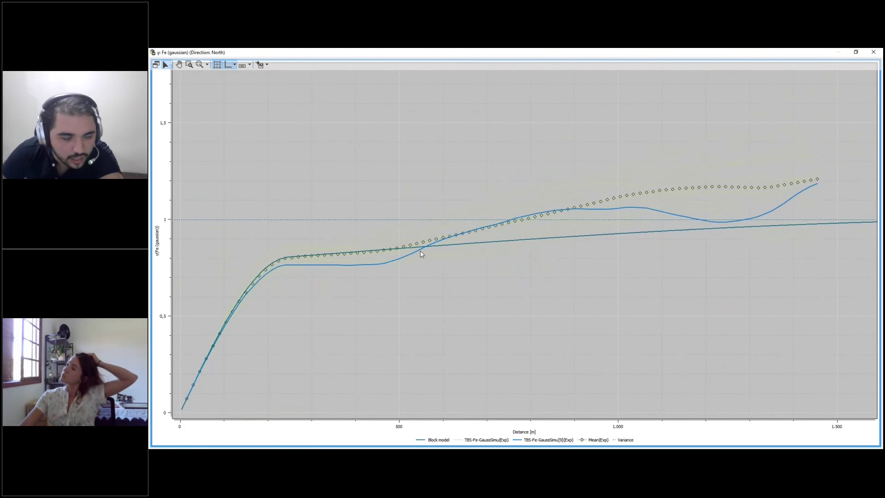
{"action": "left_click", "coordinate": [430, 256]}
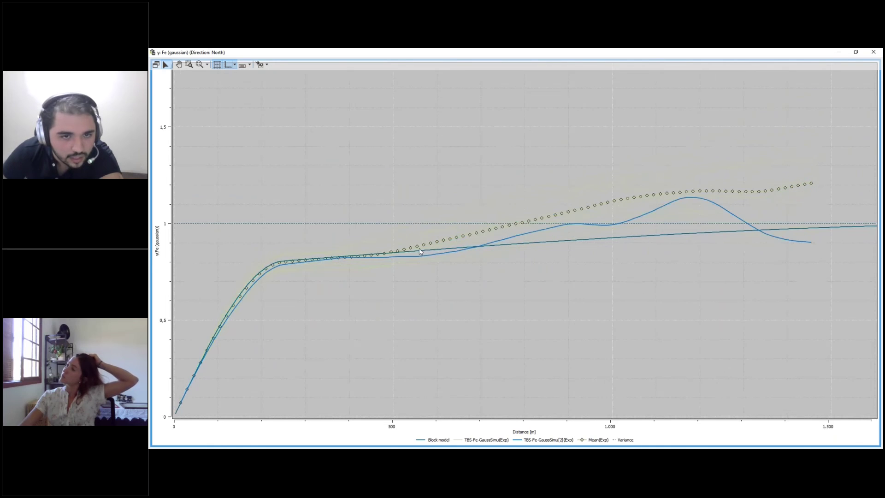
{"action": "left_click", "coordinate": [419, 240]}
{"action": "left_click", "coordinate": [417, 235]}
{"action": "left_click", "coordinate": [416, 232]}
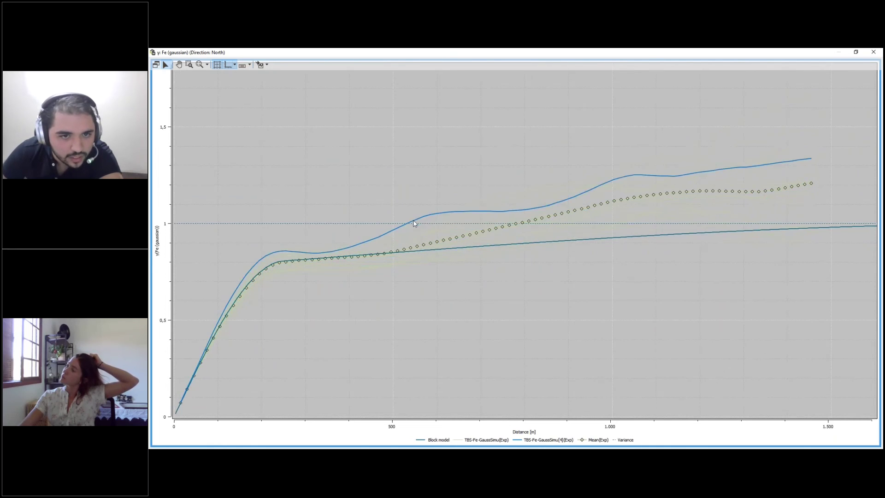
{"action": "left_click", "coordinate": [416, 233]}
{"action": "left_click", "coordinate": [415, 237]}
{"action": "left_click", "coordinate": [414, 240]}
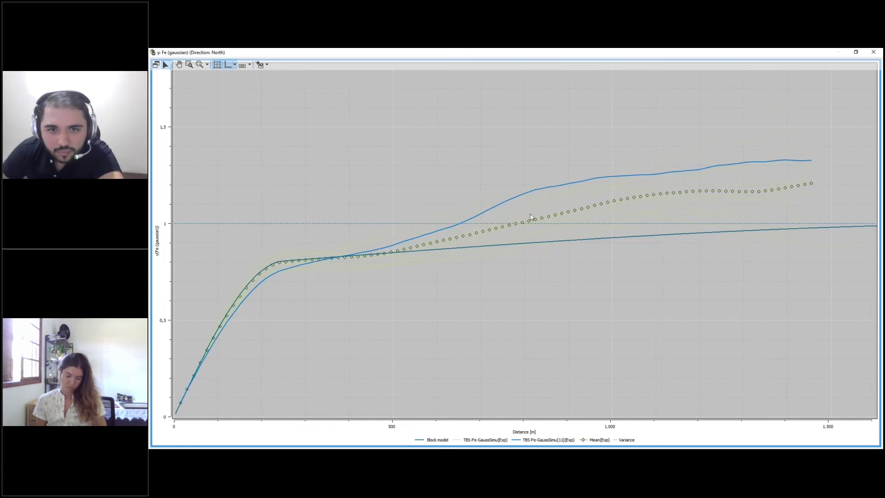
{"action": "left_click", "coordinate": [790, 189]}
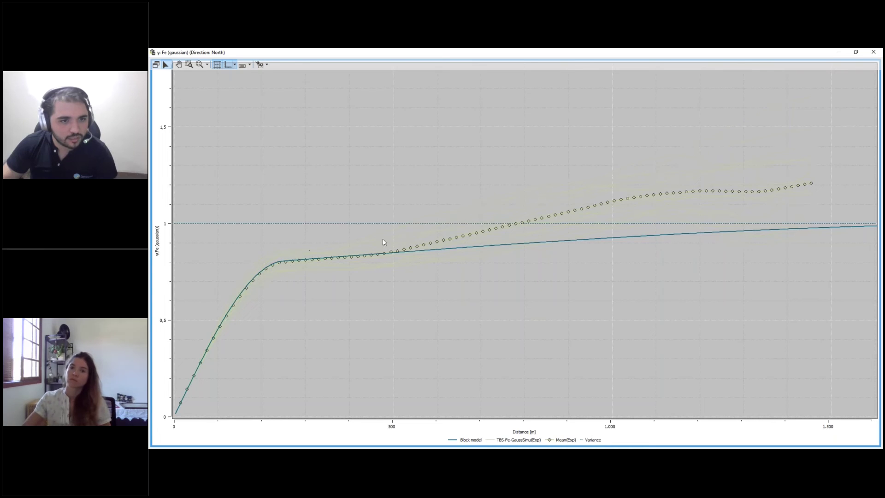
Step: Restore the variogram window to a smaller size, highlight realization TBS-Fe-GaussSimu[13] across the validation plots, and dock the variogram again
{"action": "left_click_drag", "start_coordinate": [733, 53], "coordinate": [363, 168]}
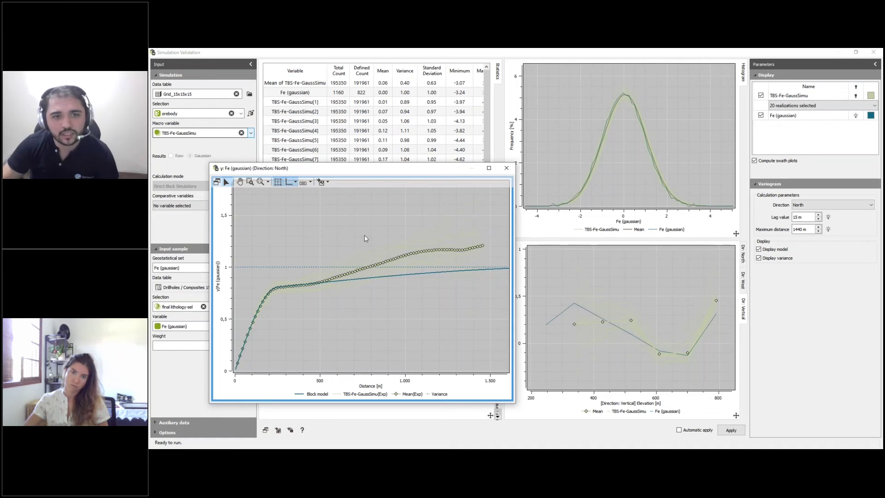
{"action": "left_click", "coordinate": [407, 273]}
{"action": "left_click", "coordinate": [317, 283]}
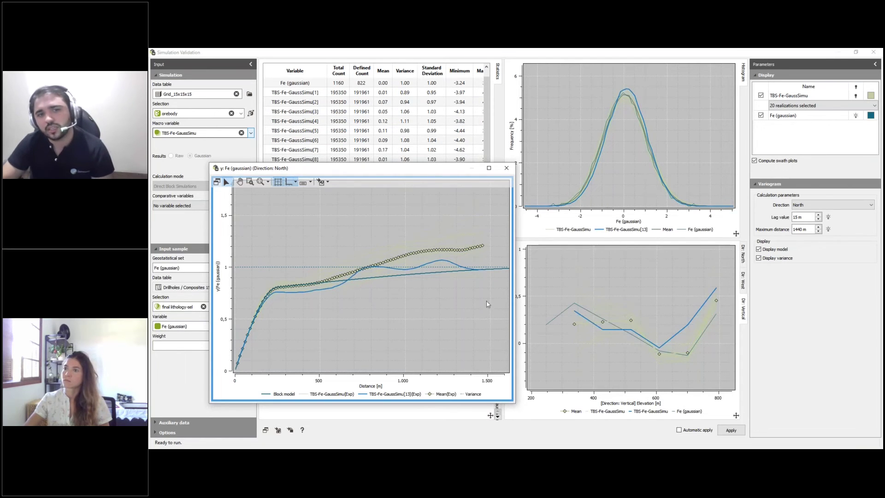
{"action": "double_click", "coordinate": [479, 167]}
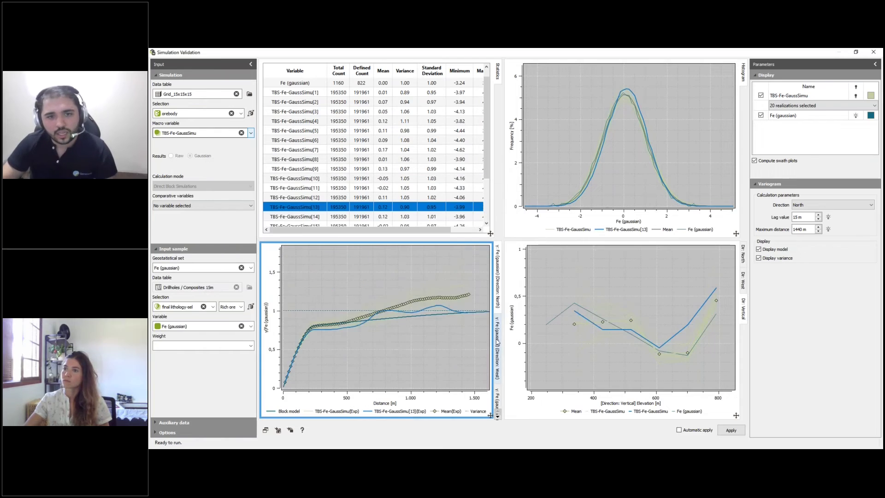
Step: Show the West-direction Fe (gaussian) variogram in its own window for inspection, and dock it again
{"action": "left_click", "coordinate": [497, 343]}
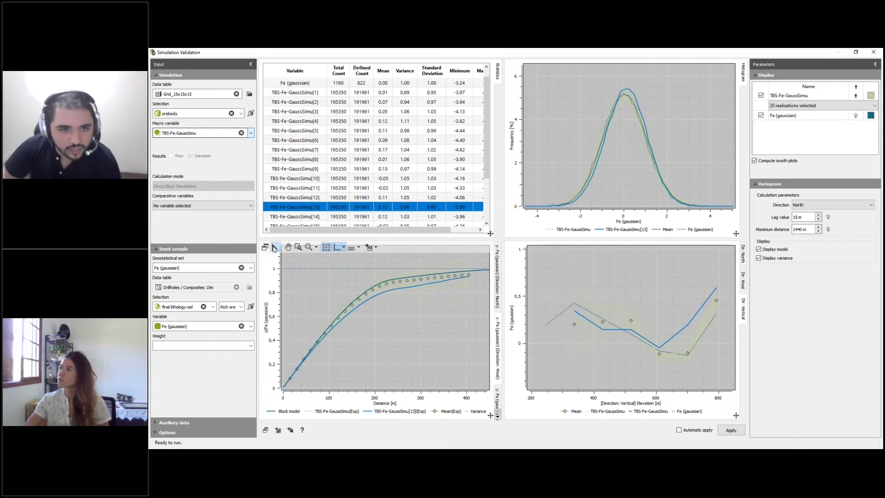
{"action": "left_click", "coordinate": [265, 247]}
{"action": "left_click_drag", "start_coordinate": [571, 238], "coordinate": [415, 188]}
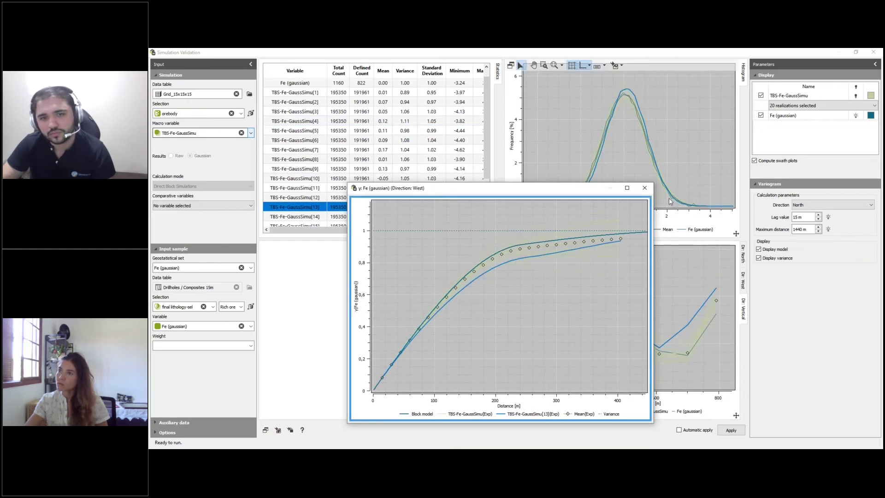
{"action": "left_click", "coordinate": [644, 188]}
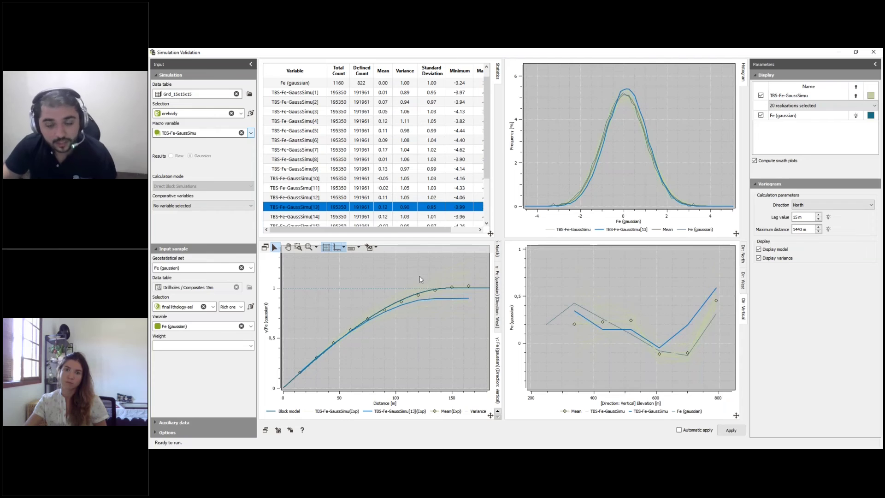
Step: Examine the vertical-direction swath plot of Fe (gaussian) in a separate window, and dock it back
{"action": "mouse_move", "coordinate": [657, 341]}
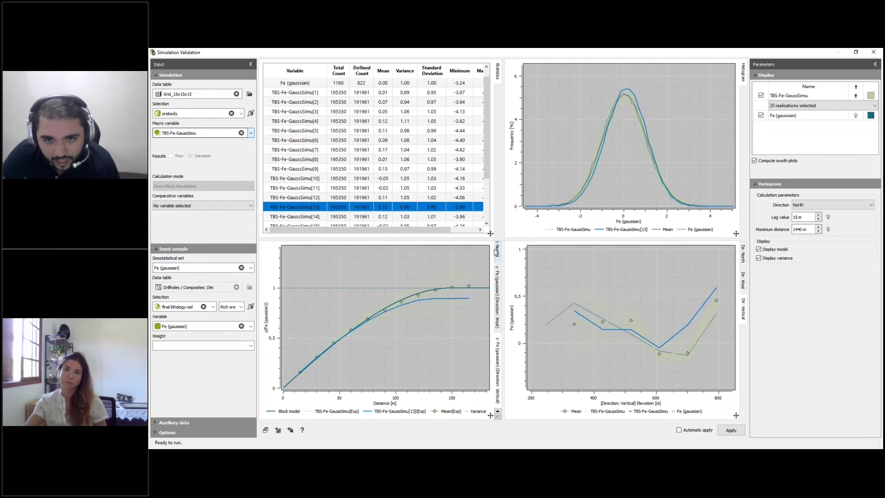
{"action": "left_click", "coordinate": [510, 247]}
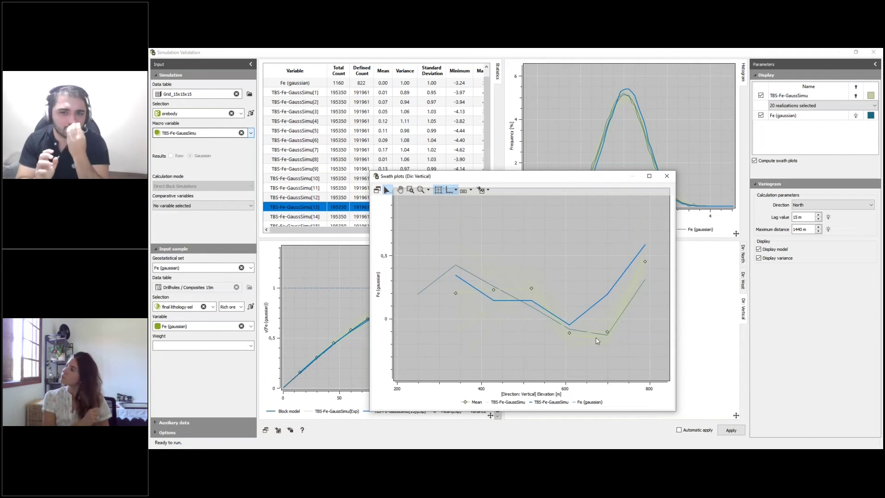
{"action": "left_click", "coordinate": [671, 176]}
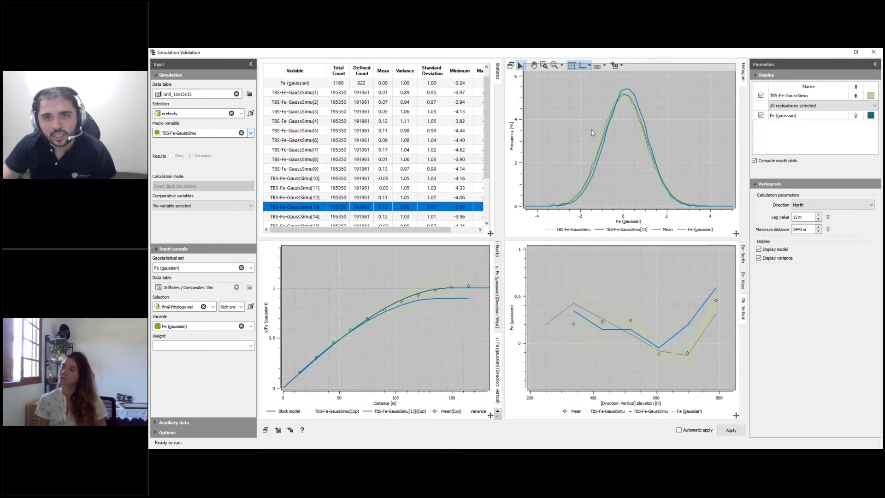
Step: Detach the Fe (gaussian) histogram, highlight individual realizations around its peak to compare them with the mean, clear the highlight and dock it
{"action": "left_click", "coordinate": [510, 65]}
{"action": "left_click_drag", "start_coordinate": [671, 246], "coordinate": [586, 123]}
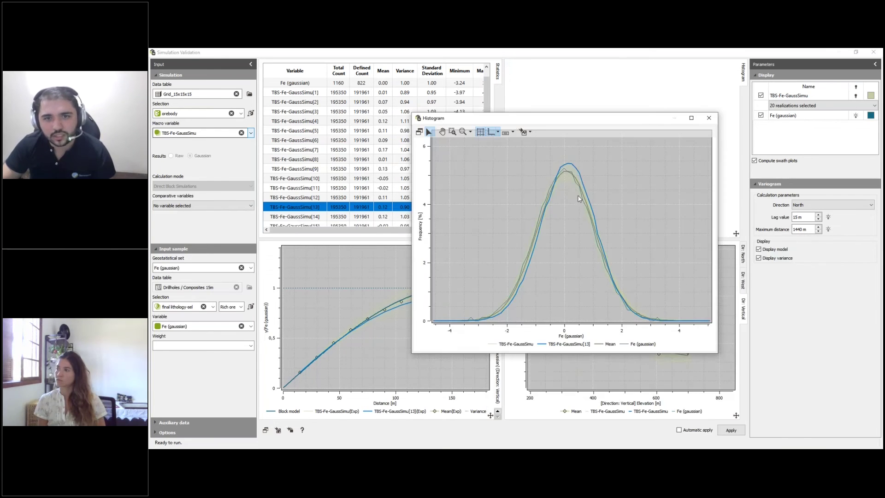
{"action": "left_click", "coordinate": [571, 182]}
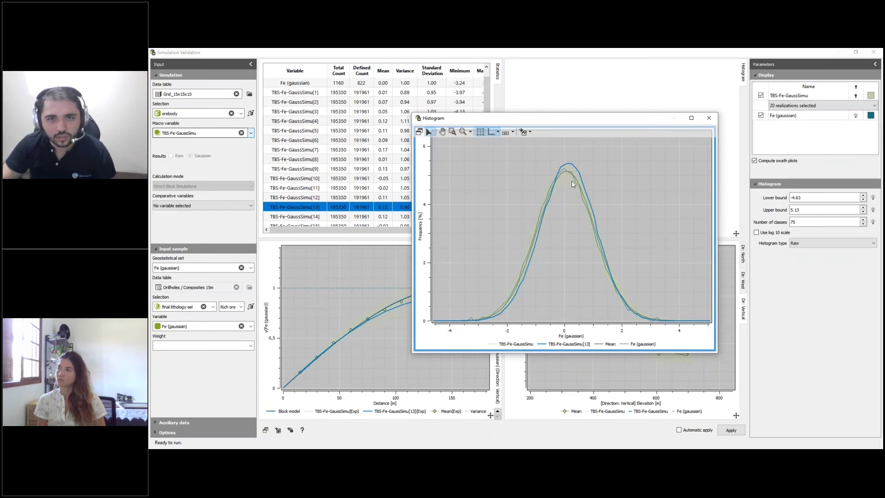
{"action": "scroll", "coordinate": [572, 168], "scroll_direction": "up", "scroll_amount": 5}
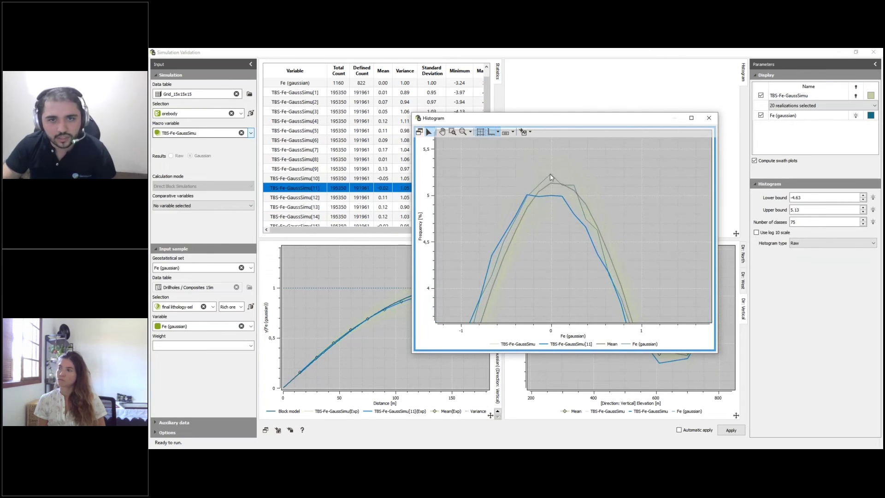
{"action": "scroll", "coordinate": [551, 177], "scroll_direction": "down", "scroll_amount": 5}
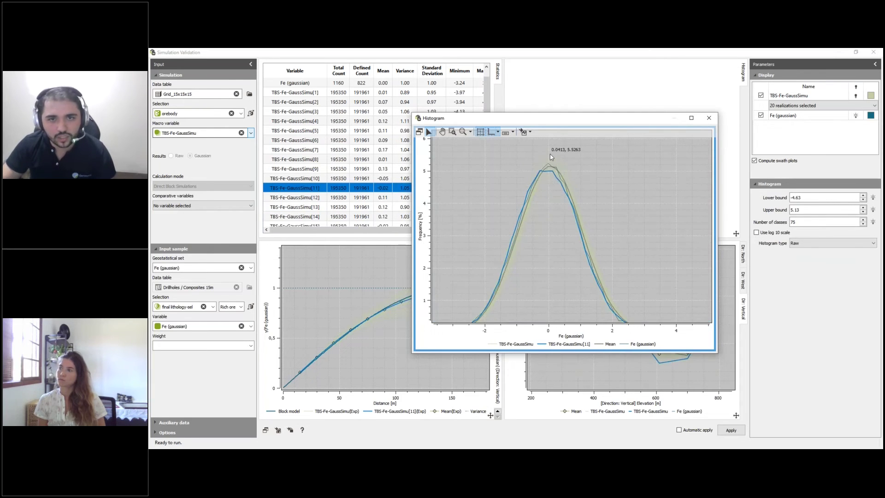
{"action": "scroll", "coordinate": [551, 157], "scroll_direction": "down", "scroll_amount": 2}
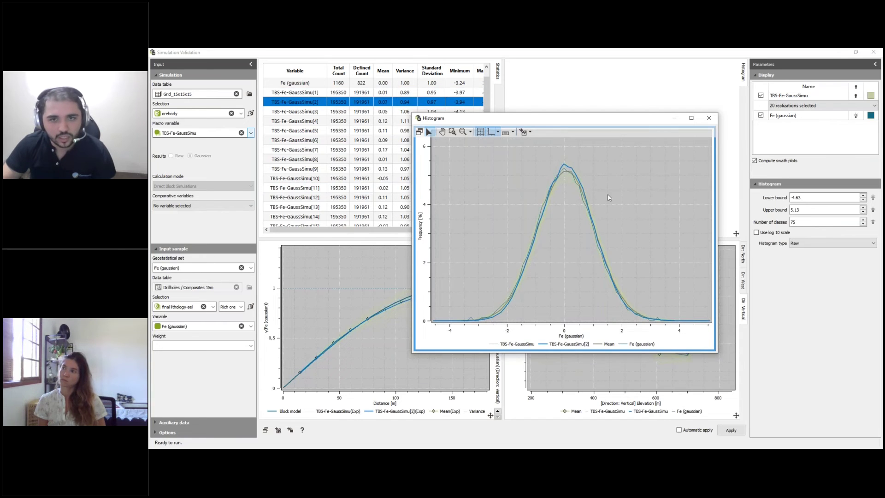
{"action": "left_click", "coordinate": [633, 176]}
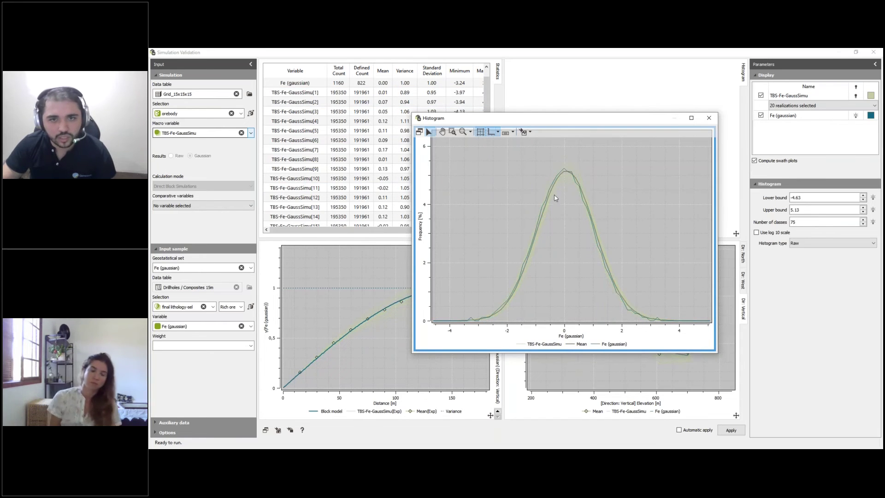
{"action": "left_click", "coordinate": [710, 119]}
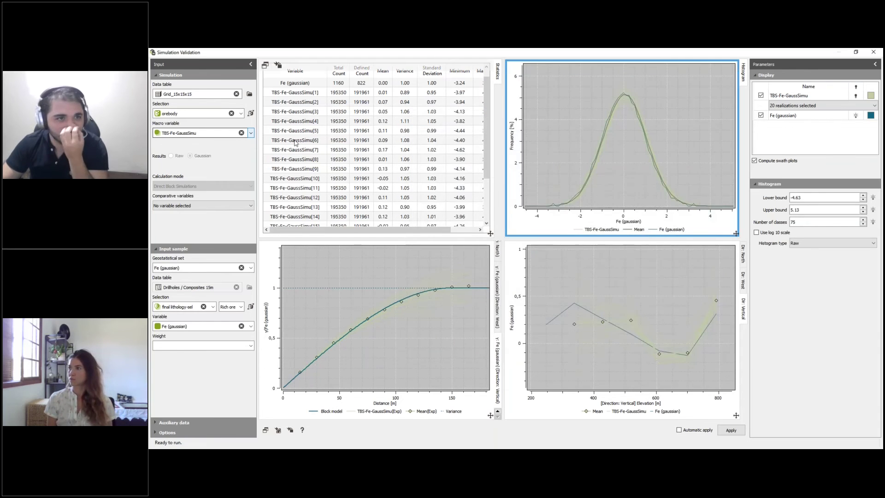
Step: Validate the raw simulations by selecting macro variable TBS-Fe-Simu and sample variable Fe, and recompute the results
{"action": "left_click", "coordinate": [251, 133]}
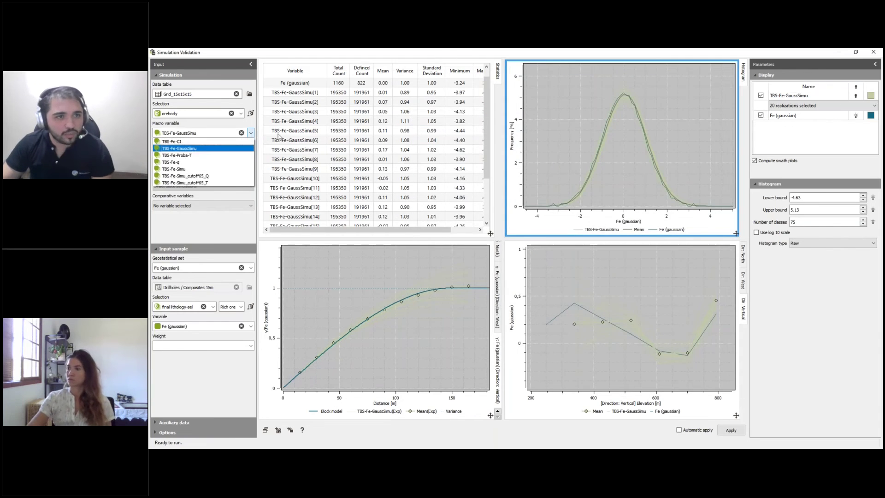
{"action": "left_click", "coordinate": [214, 173]}
{"action": "left_click", "coordinate": [239, 326]}
{"action": "left_click", "coordinate": [239, 335]}
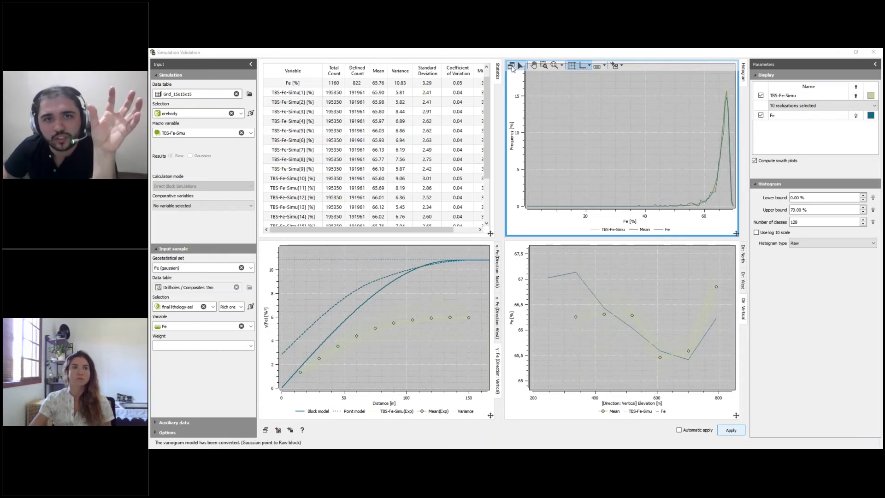
Step: Detach the raw Fe histogram and maximize it to compare the simulations with the samples, then restore the window size
{"action": "left_click_drag", "start_coordinate": [511, 67], "coordinate": [652, 237]}
{"action": "double_click", "coordinate": [646, 241]}
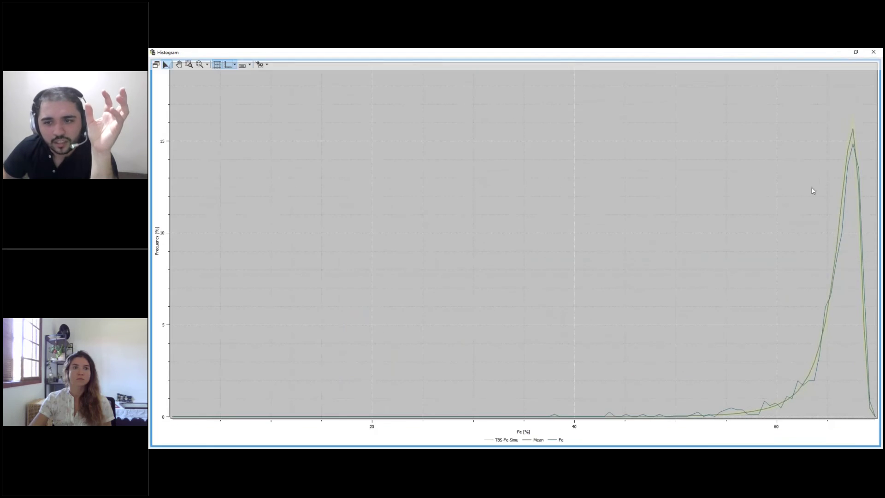
{"action": "double_click", "coordinate": [754, 56]}
Step: Set the histogram type to Cumulative, recompute, inspect the curve at full size, dock it and close Simulation Validation
{"action": "left_click", "coordinate": [803, 242]}
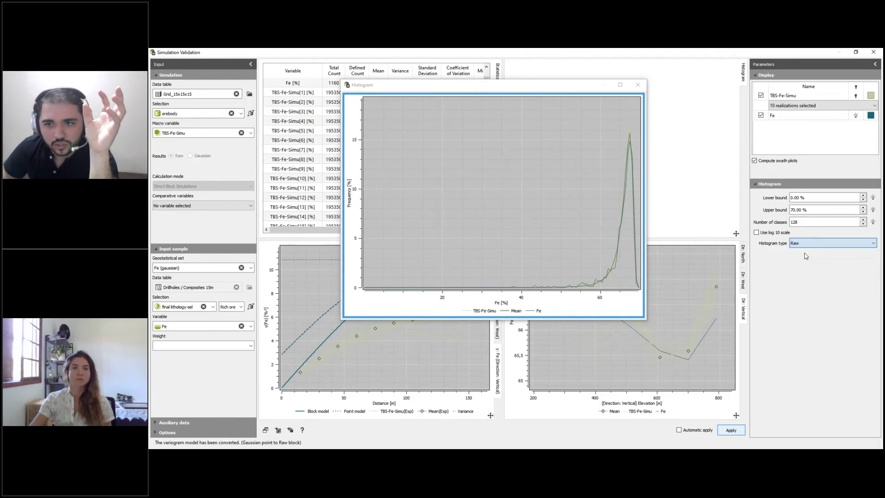
{"action": "left_click", "coordinate": [802, 255]}
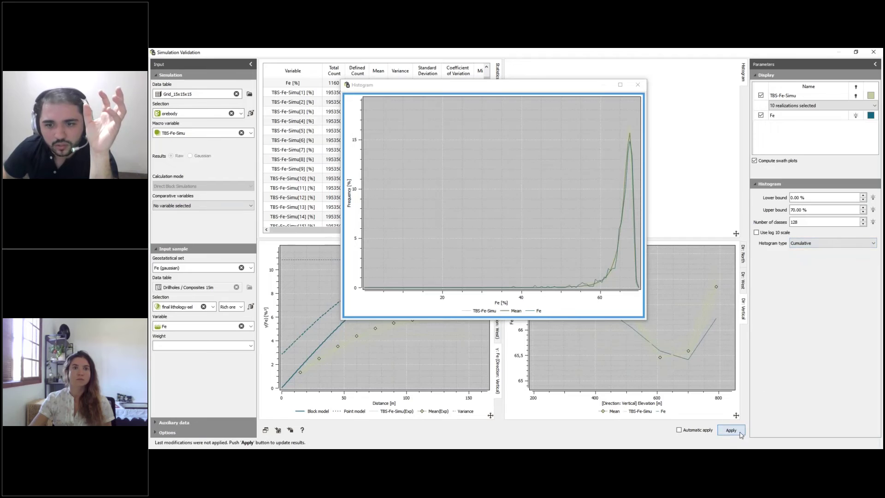
{"action": "left_click", "coordinate": [730, 430]}
{"action": "left_click", "coordinate": [620, 85]}
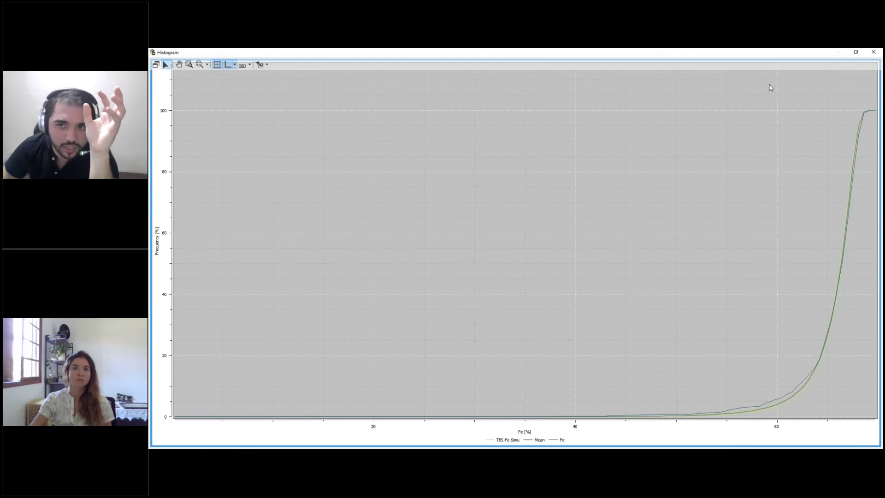
{"action": "double_click", "coordinate": [761, 52]}
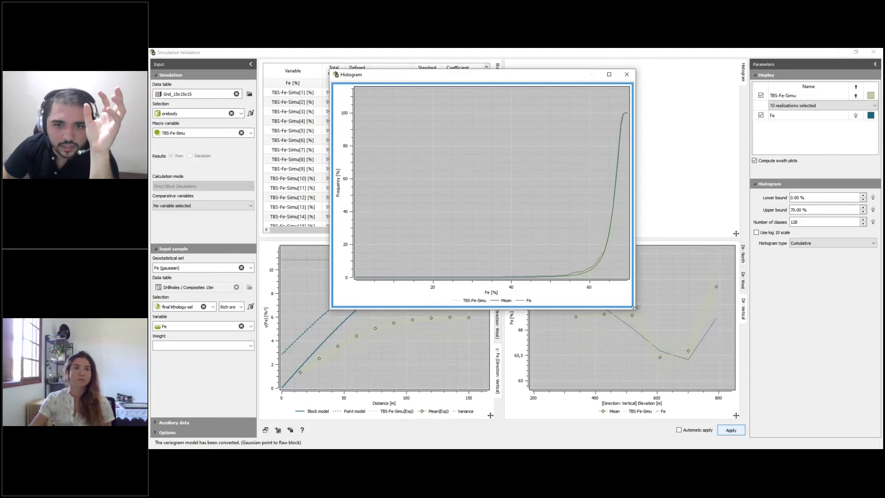
{"action": "left_click", "coordinate": [626, 75]}
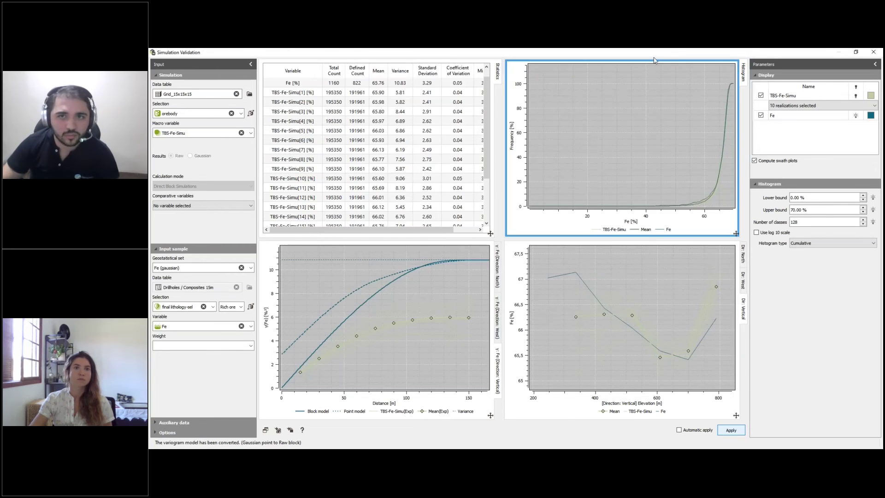
{"action": "double_click", "coordinate": [654, 59]}
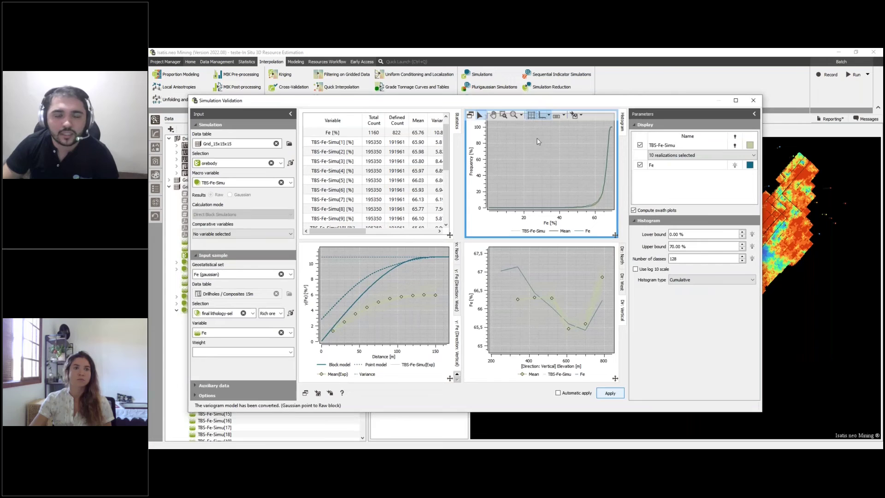
{"action": "left_click", "coordinate": [754, 100]}
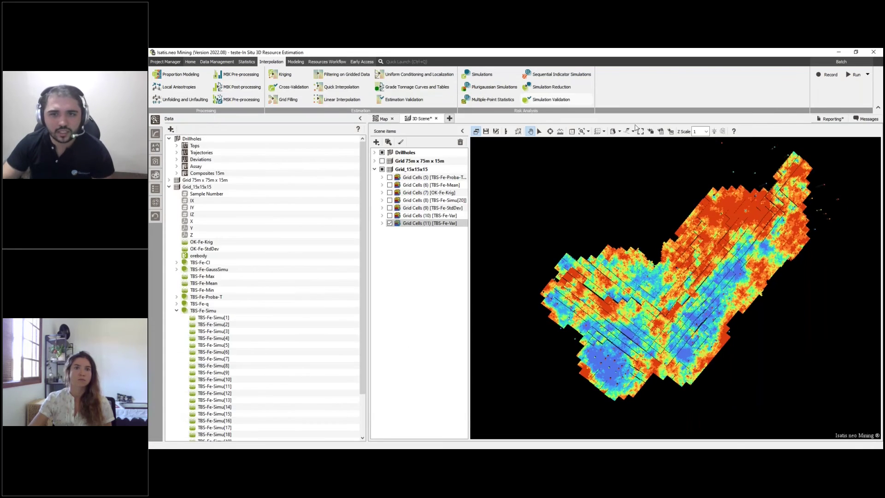
{"action": "left_click_drag", "start_coordinate": [643, 252], "coordinate": [760, 336]}
{"action": "mouse_move", "coordinate": [728, 286]}
{"action": "left_mouse_down"}
{"action": "mouse_move", "coordinate": [658, 187]}
{"action": "mouse_move", "coordinate": [641, 261]}
{"action": "left_mouse_up"}
{"action": "left_click", "coordinate": [613, 132]}
{"action": "left_click_drag", "start_coordinate": [766, 370], "coordinate": [668, 177]}
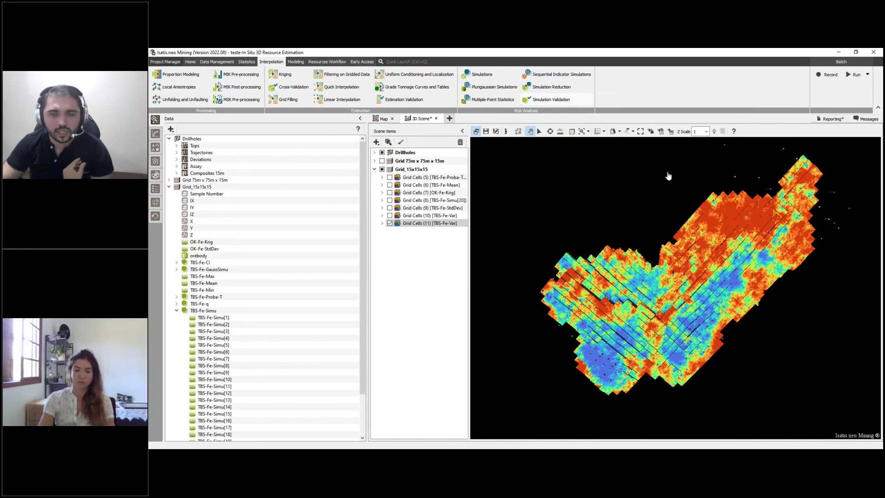
Step: Try to rerun Simulation Validation for TBS-Fe-Simu against Fe, and close it while it computes
{"action": "left_click", "coordinate": [558, 101]}
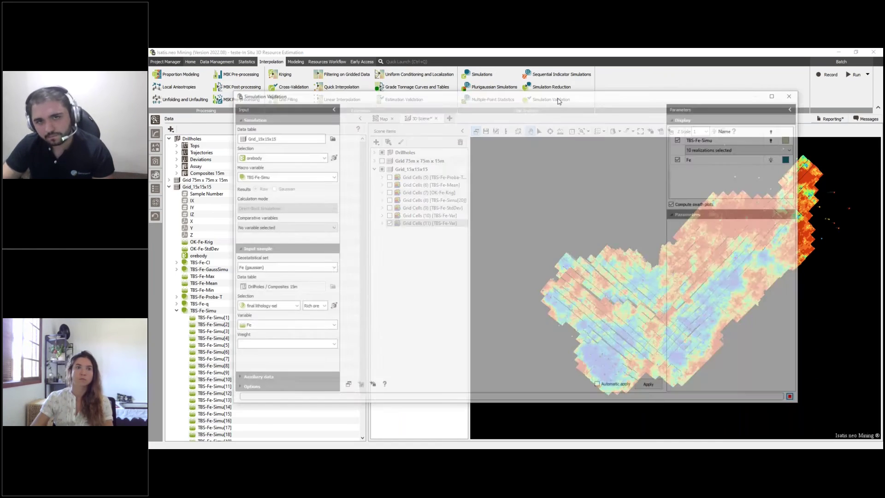
{"action": "left_click", "coordinate": [658, 390]}
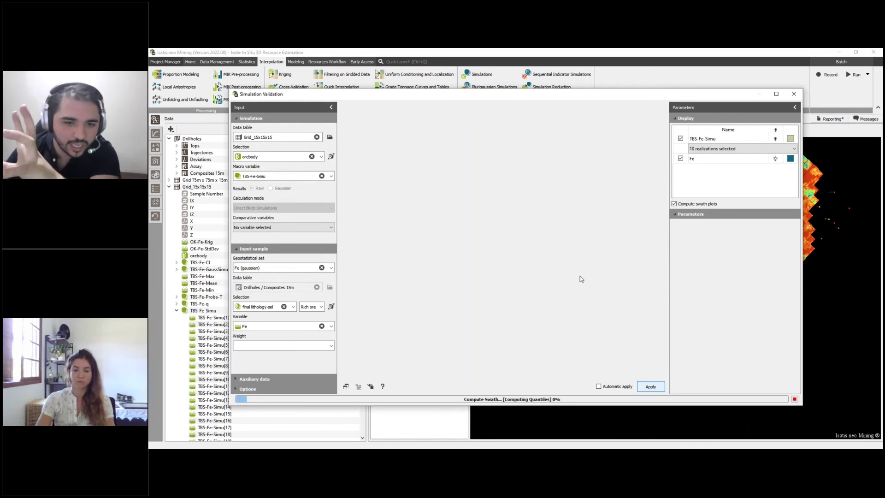
{"action": "left_click", "coordinate": [794, 94]}
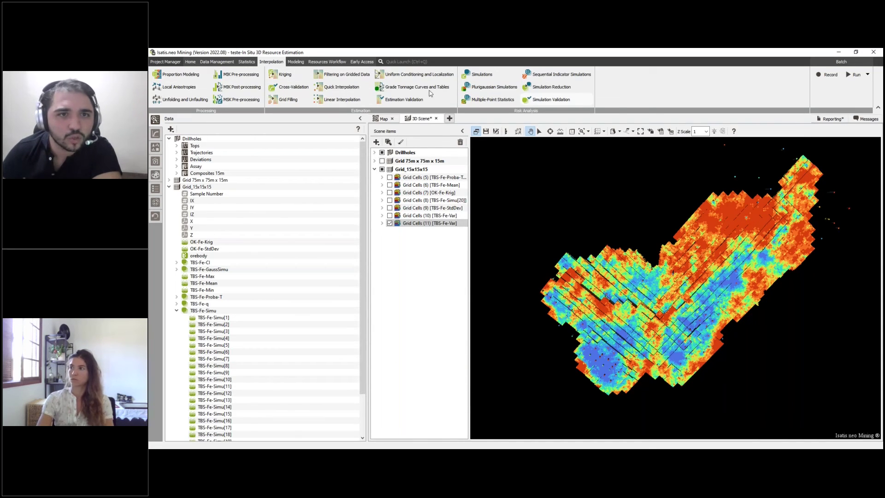
Step: Open Simulation Reduction, widen its window, and review the input grid, orebody selection, TBS-Fe-Simu variable and panel grid
{"action": "left_click", "coordinate": [551, 86]}
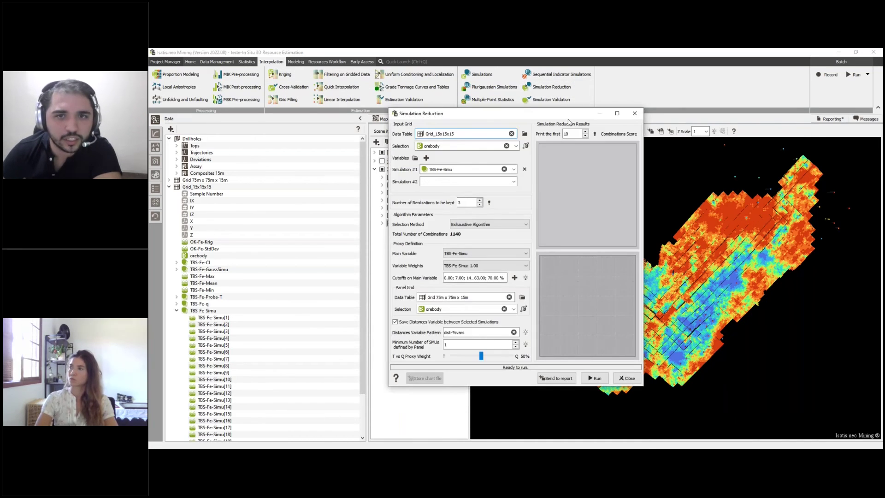
{"action": "left_click_drag", "start_coordinate": [643, 206], "coordinate": [776, 214]}
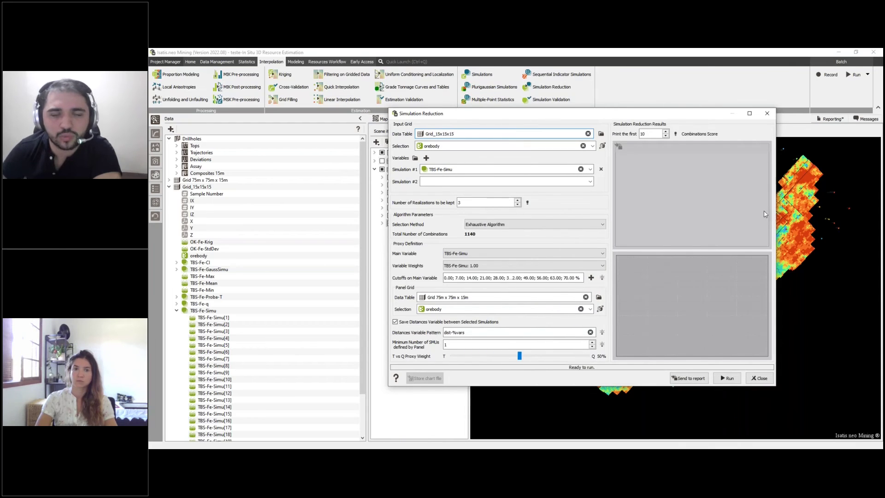
{"action": "double_click", "coordinate": [494, 133]}
{"action": "double_click", "coordinate": [455, 148]}
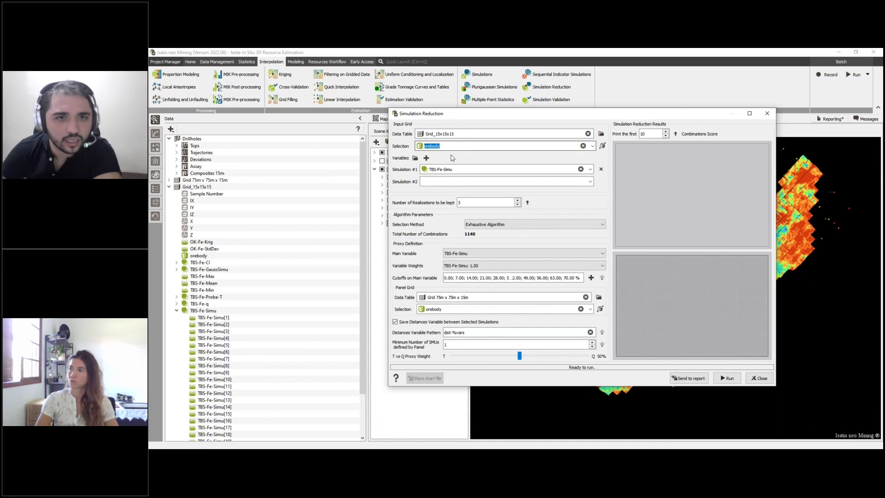
{"action": "left_click", "coordinate": [460, 168]}
{"action": "double_click", "coordinate": [457, 169]}
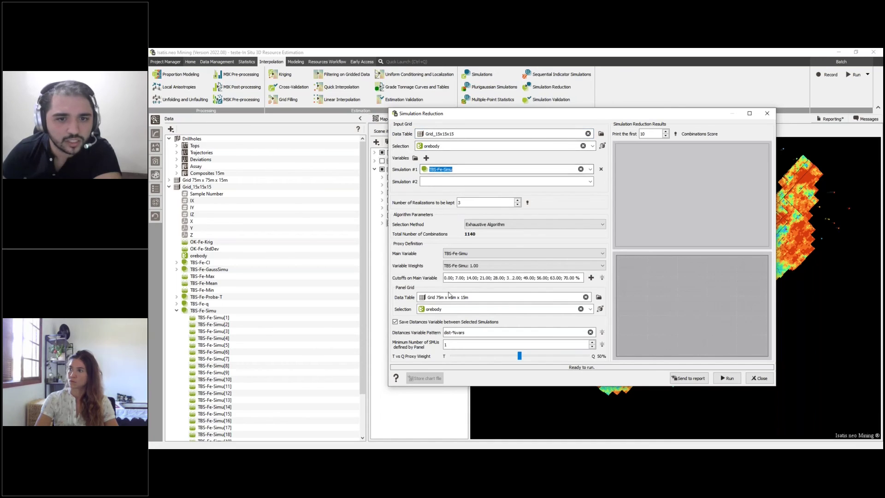
{"action": "double_click", "coordinate": [479, 297]}
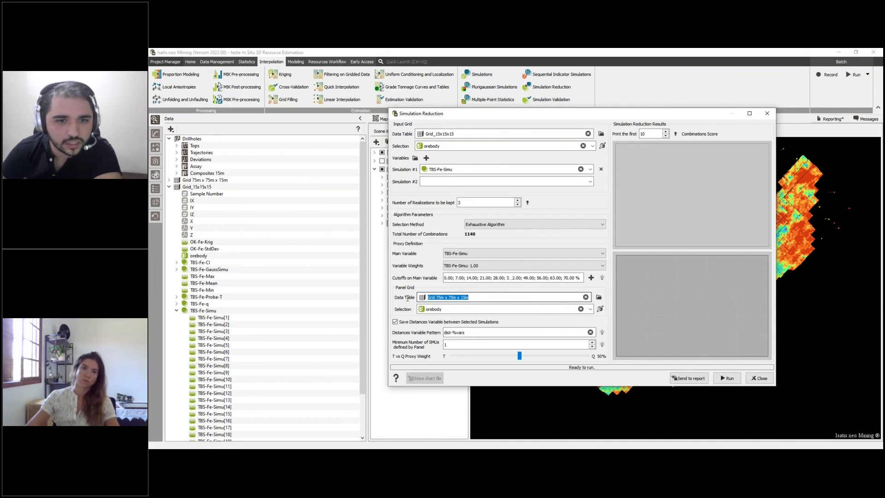
Step: Run the reduction of TBS-Fe-Simu to 3 realizations, overwriting macro dist-TBS-Fe-Simu, review the combination scores and close the tool
{"action": "left_click", "coordinate": [726, 378]}
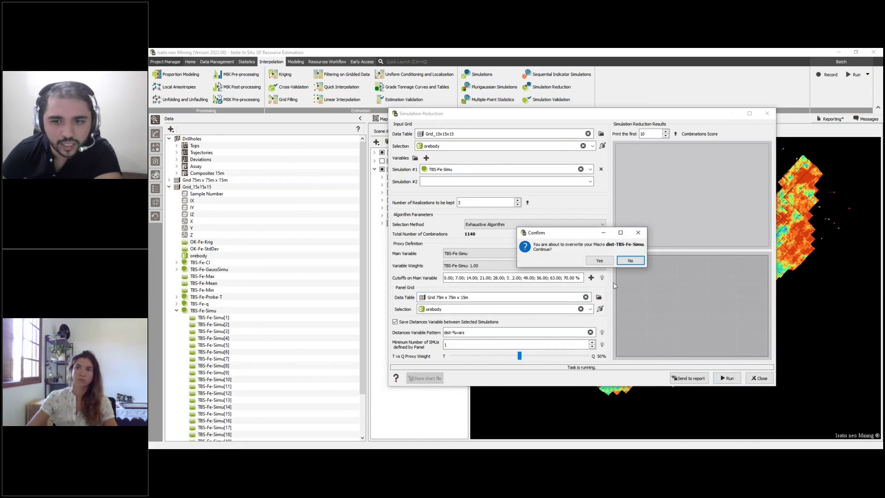
{"action": "left_click", "coordinate": [599, 261]}
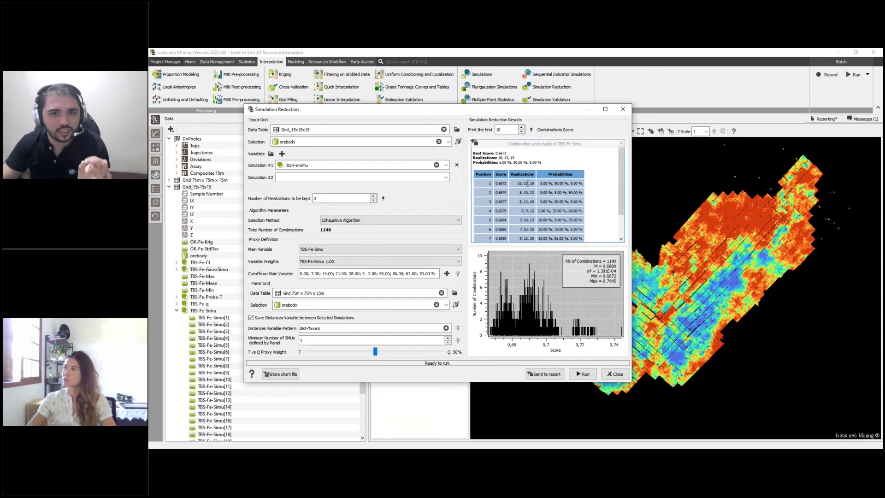
{"action": "left_click", "coordinate": [615, 374]}
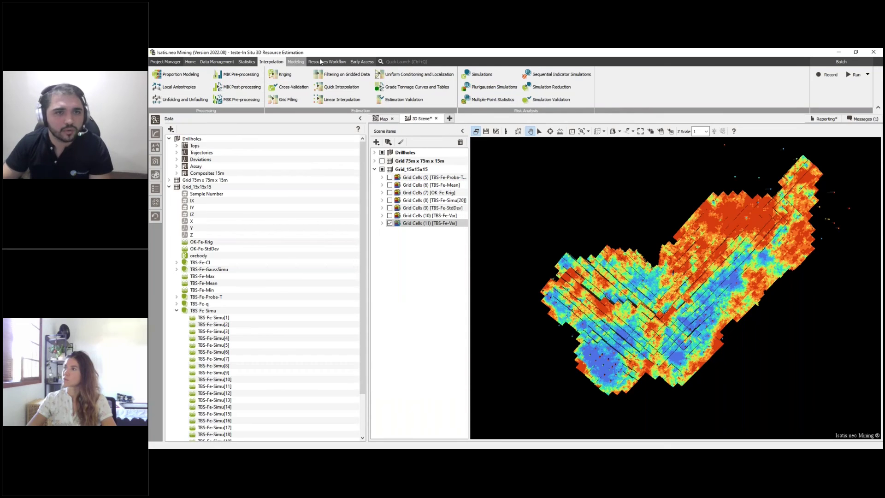
Step: Open Grade Tonnage Curves and Tables, widen its window, and run the tables for Simu_mean, Simu_10, Simu_13, Simu_19 and Krig
{"action": "left_click", "coordinate": [248, 62]}
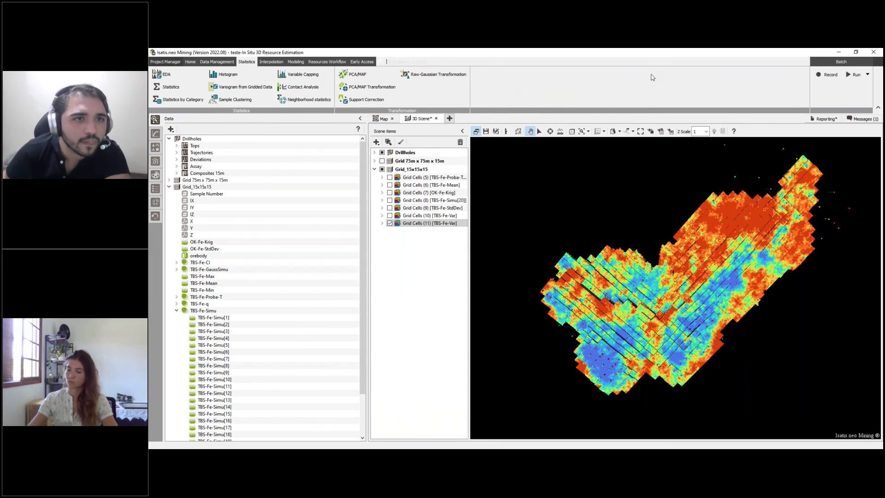
{"action": "type", "text": "gra"}
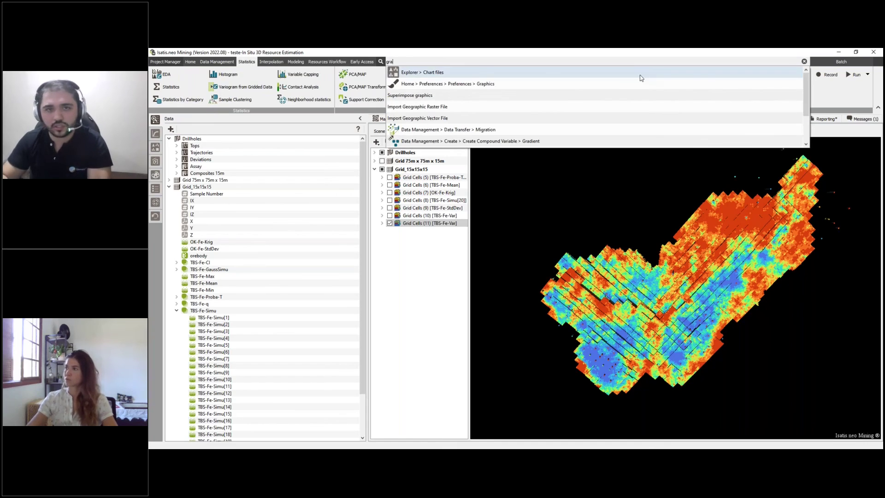
{"action": "key", "text": "Escape"}
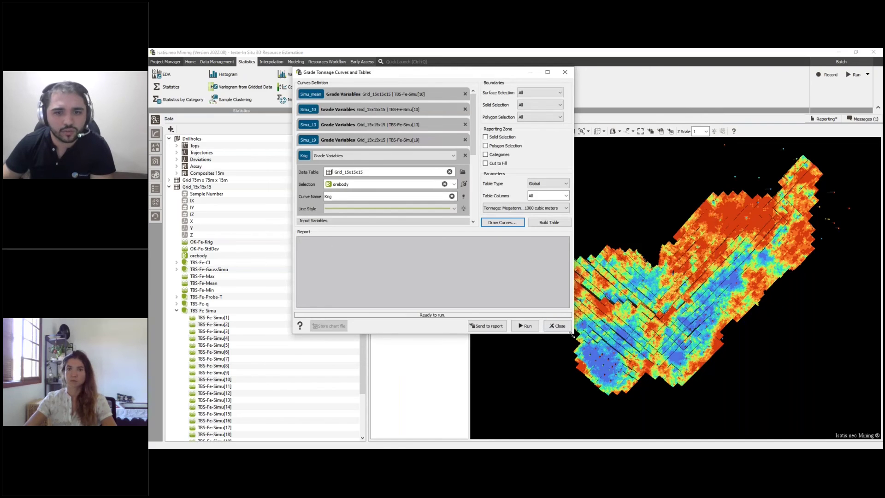
{"action": "left_click_drag", "start_coordinate": [574, 333], "coordinate": [782, 402]}
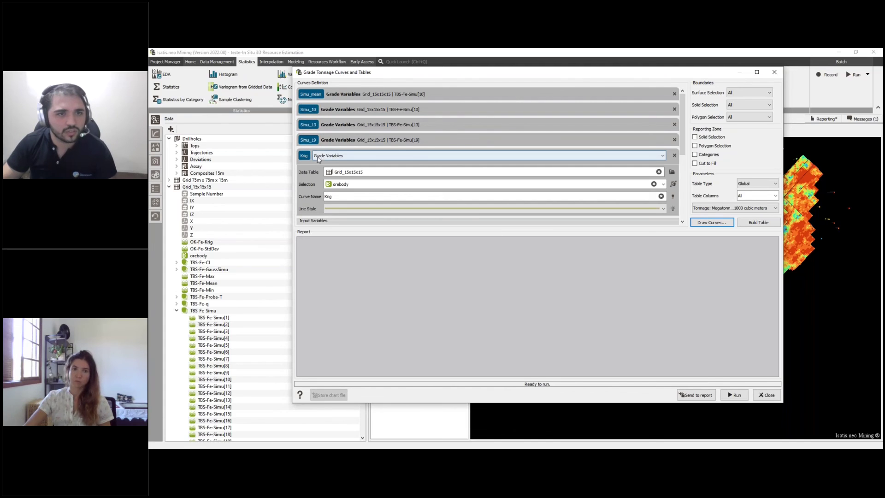
{"action": "left_click", "coordinate": [734, 395]}
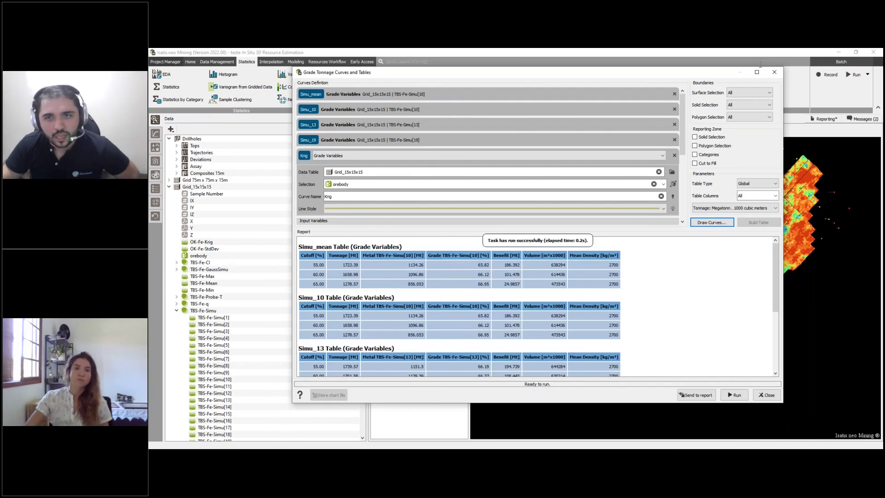
Step: Maximize the Grade Tonnage window and compare the simulation tables with the Krig table across the cutoffs
{"action": "left_click", "coordinate": [757, 72]}
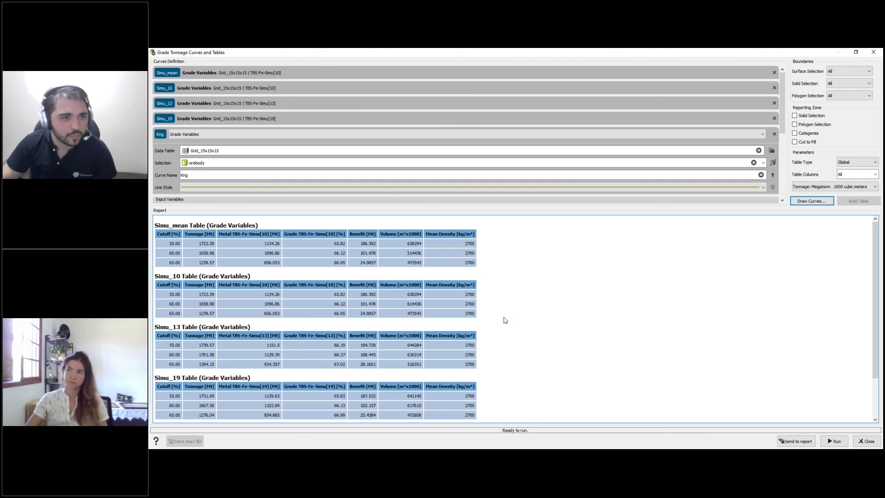
{"action": "left_click_drag", "start_coordinate": [161, 225], "coordinate": [215, 226]}
{"action": "left_click", "coordinate": [234, 270]}
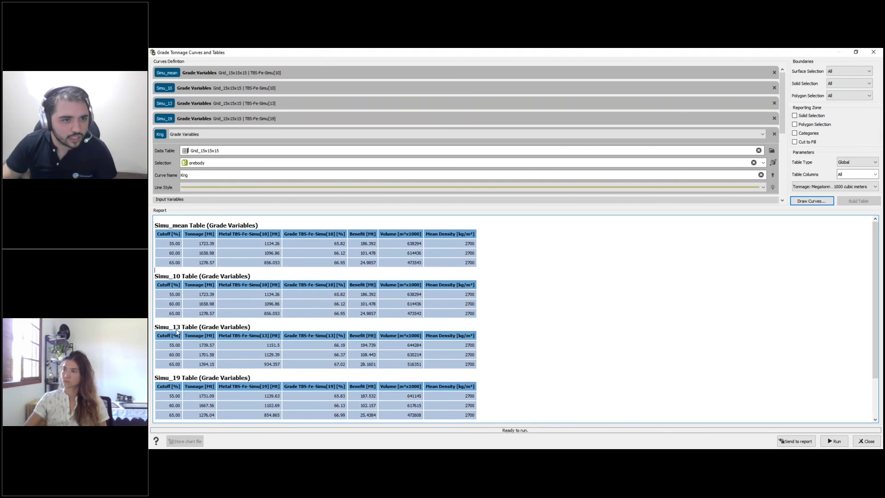
{"action": "scroll", "coordinate": [253, 372], "scroll_direction": "down", "scroll_amount": 2}
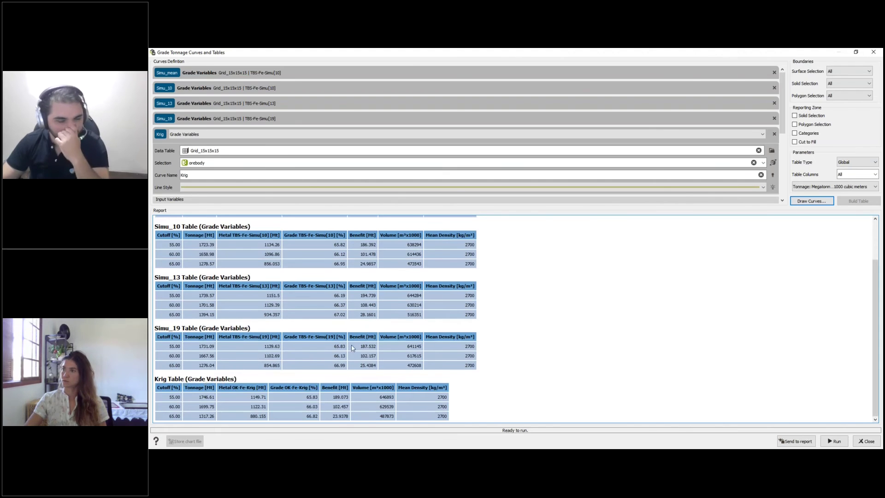
{"action": "scroll", "coordinate": [352, 347], "scroll_direction": "up", "scroll_amount": 2}
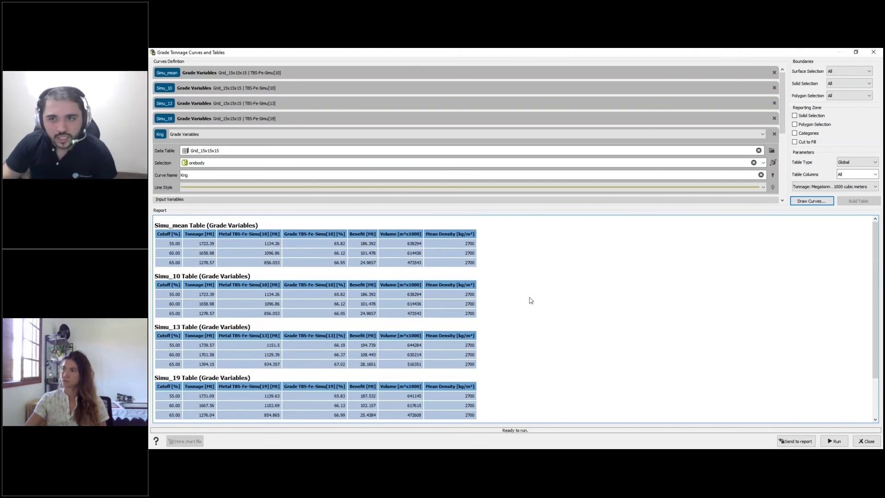
Step: Draw the grade tonnage curves for the four simulation entries and Krig, and view them in a maximized window
{"action": "left_click", "coordinate": [818, 202]}
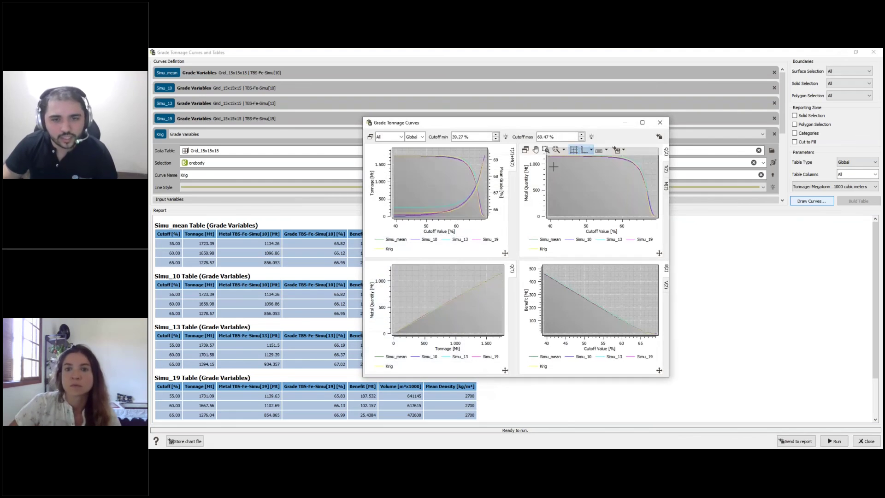
{"action": "left_click", "coordinate": [642, 122]}
{"action": "scroll", "coordinate": [277, 159], "scroll_direction": "up", "scroll_amount": 2}
{"action": "scroll", "coordinate": [277, 159], "scroll_direction": "down", "scroll_amount": 2}
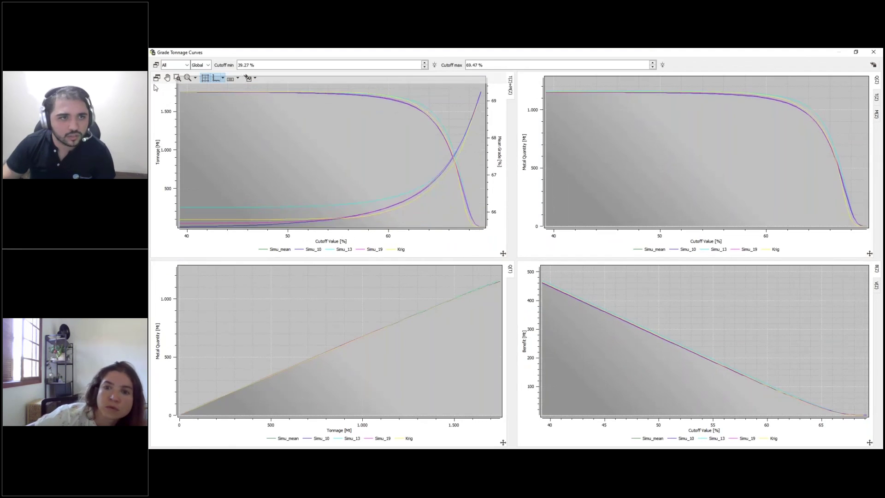
Step: Detach the Tonnage and Mean Grade (Cutoff) chart, examine its curves at full size, and dock it back
{"action": "left_click", "coordinate": [156, 78]}
{"action": "left_click_drag", "start_coordinate": [632, 245], "coordinate": [438, 136]}
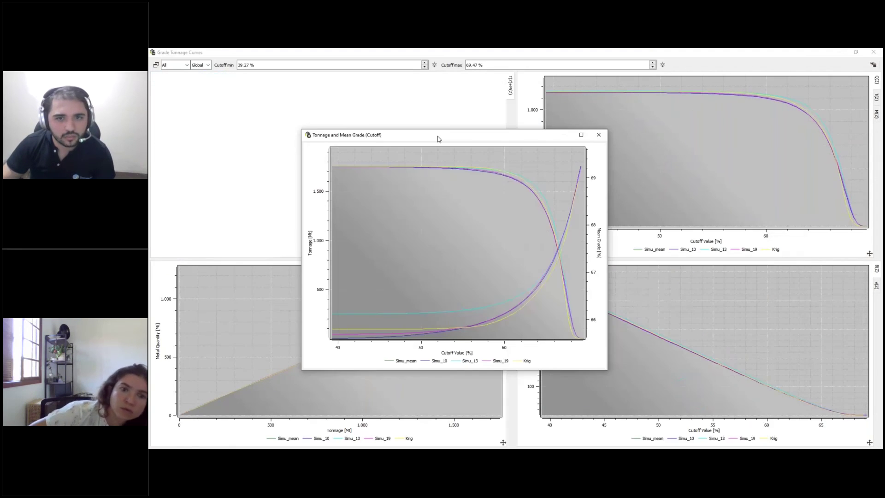
{"action": "double_click", "coordinate": [438, 136]}
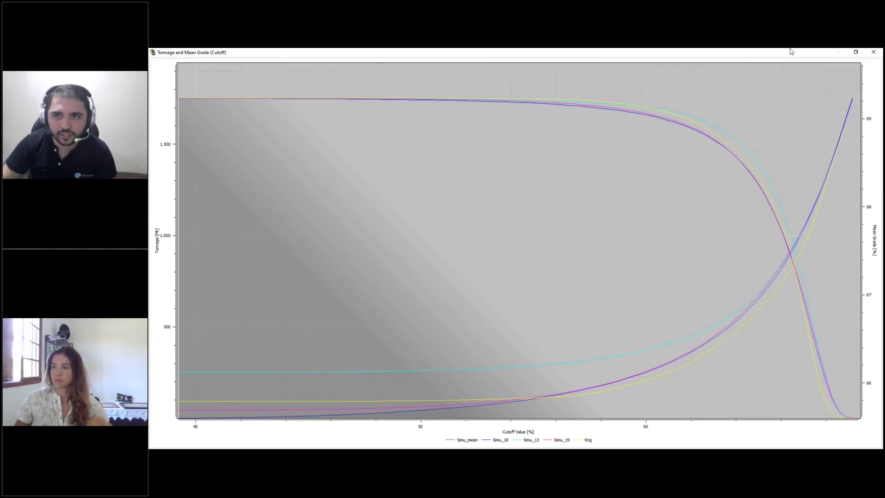
{"action": "left_click_drag", "start_coordinate": [790, 52], "coordinate": [616, 83]}
{"action": "left_click", "coordinate": [711, 83]}
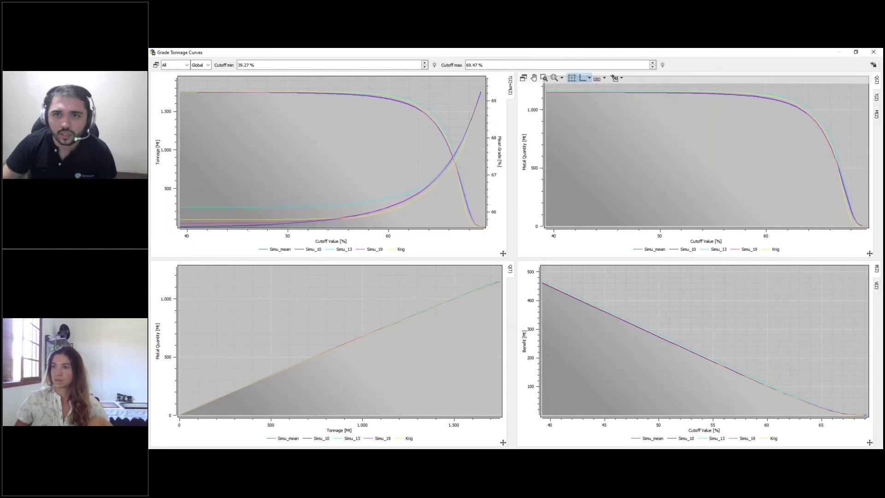
Step: Close the Grade Tonnage Curves window and switch to the PowerPoint presentation
{"action": "double_click", "coordinate": [733, 52]}
{"action": "left_click", "coordinate": [688, 90]}
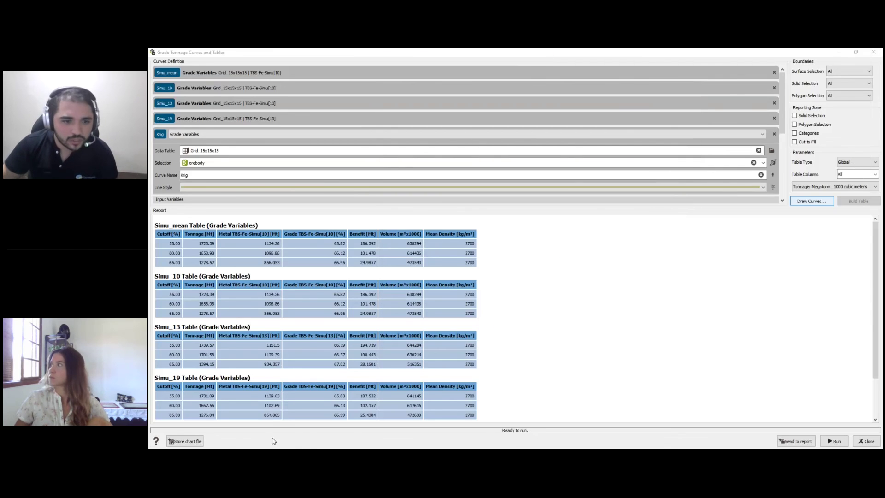
{"action": "key", "text": "alt+Tab"}
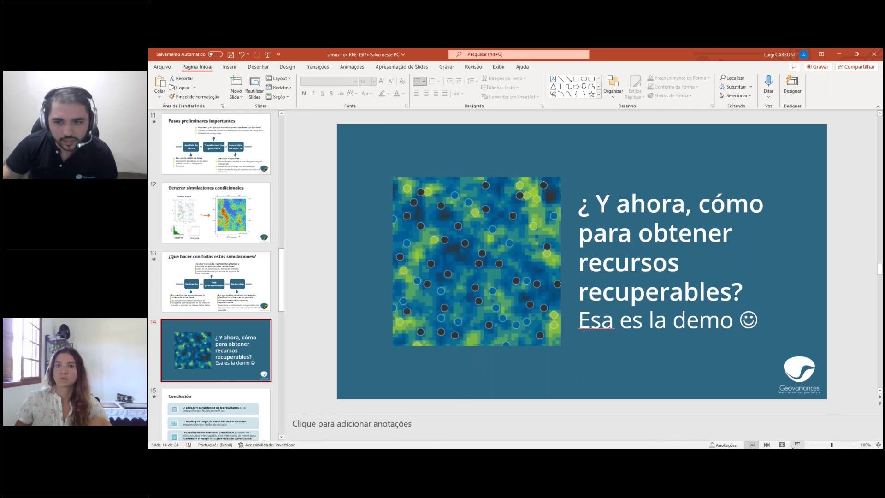